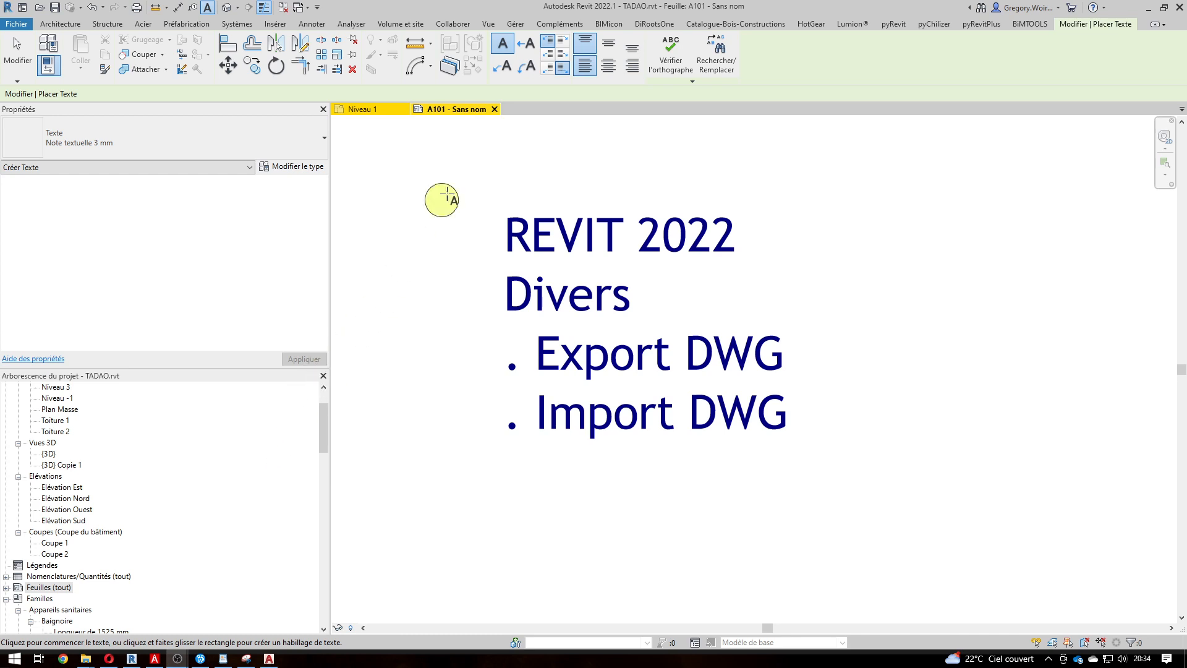
Step: Close the A101 sheet and view the model in {3D}, ending on the Niveau 1 floor plan
left_click(494, 109)
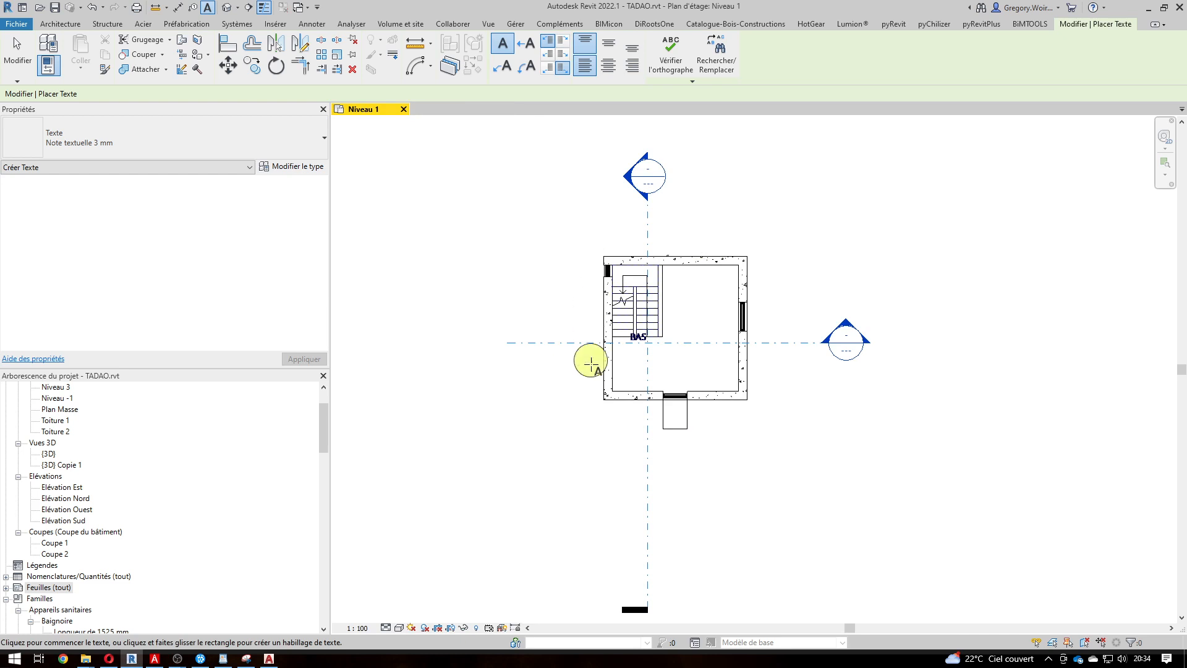
double_click(52, 455)
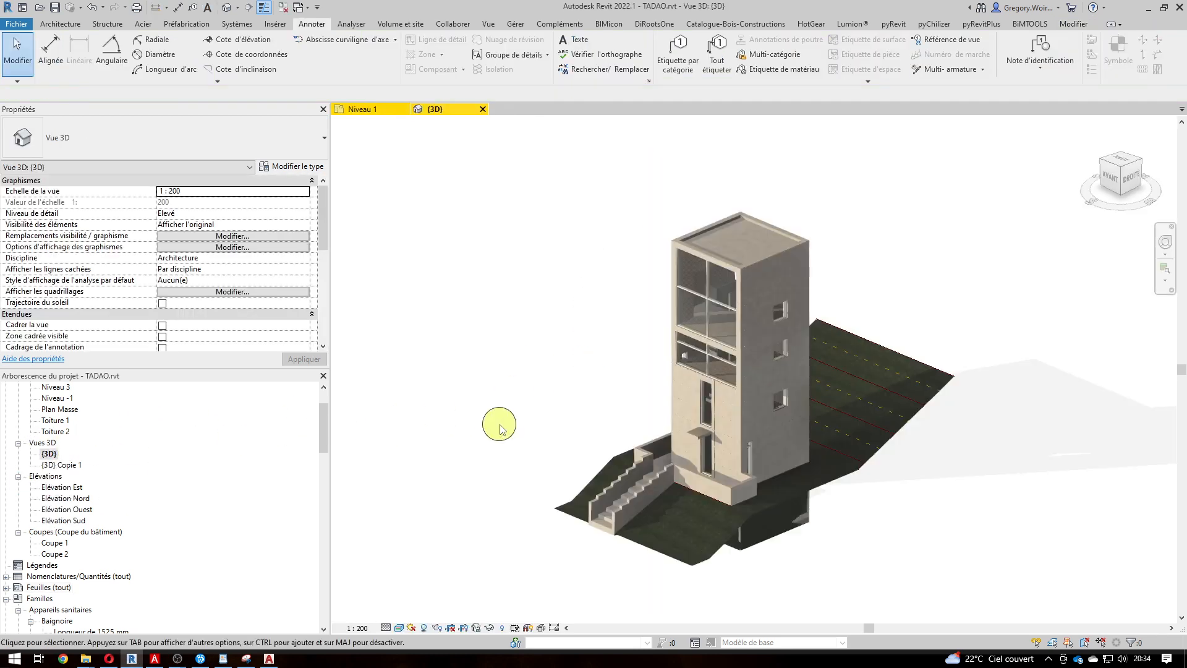
left_click(370, 109)
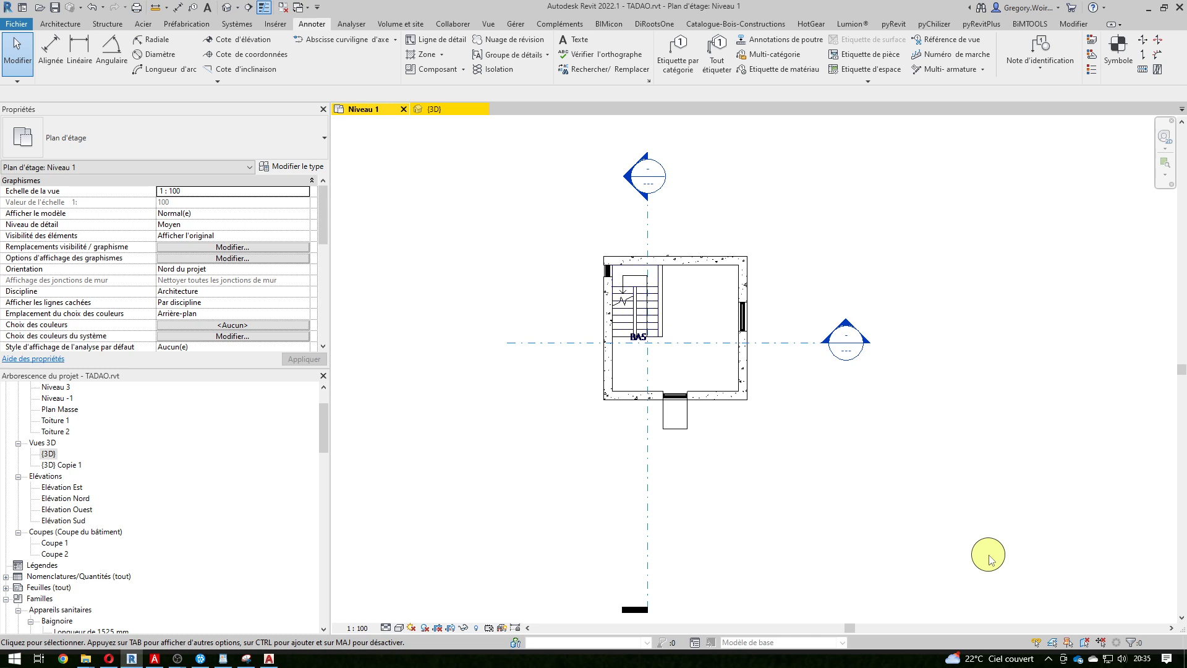
Step: Start a DWG export of the Niveau 1 floor plan, keeping the in-session export setup
left_click(17, 24)
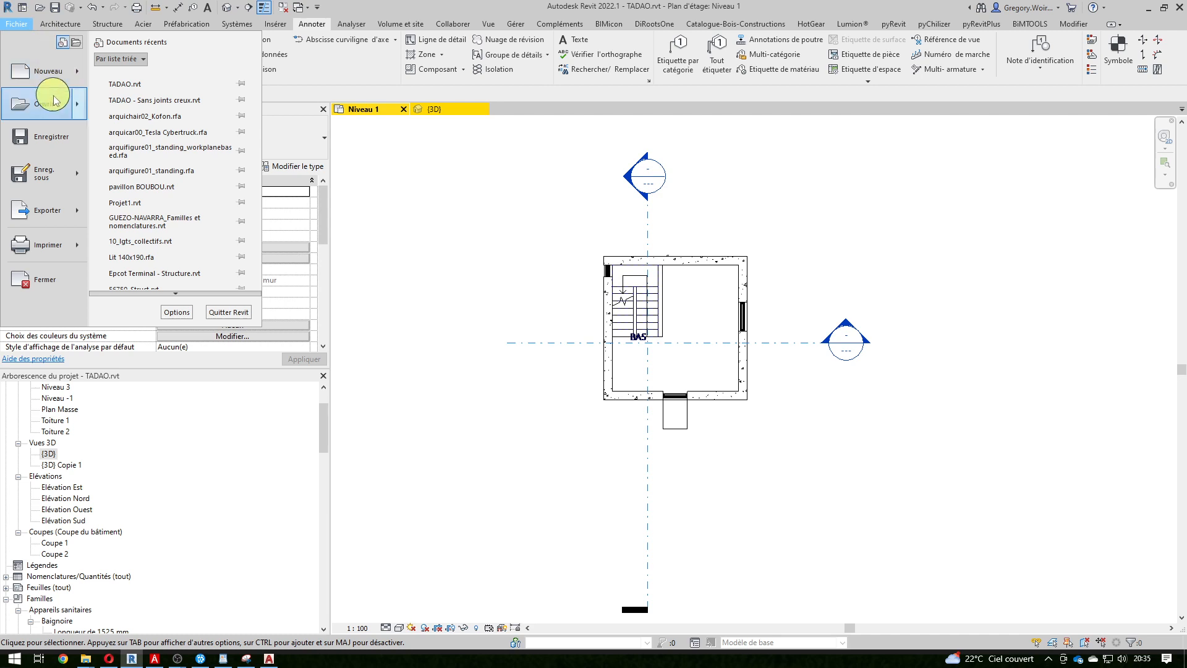
mouse_move(56, 210)
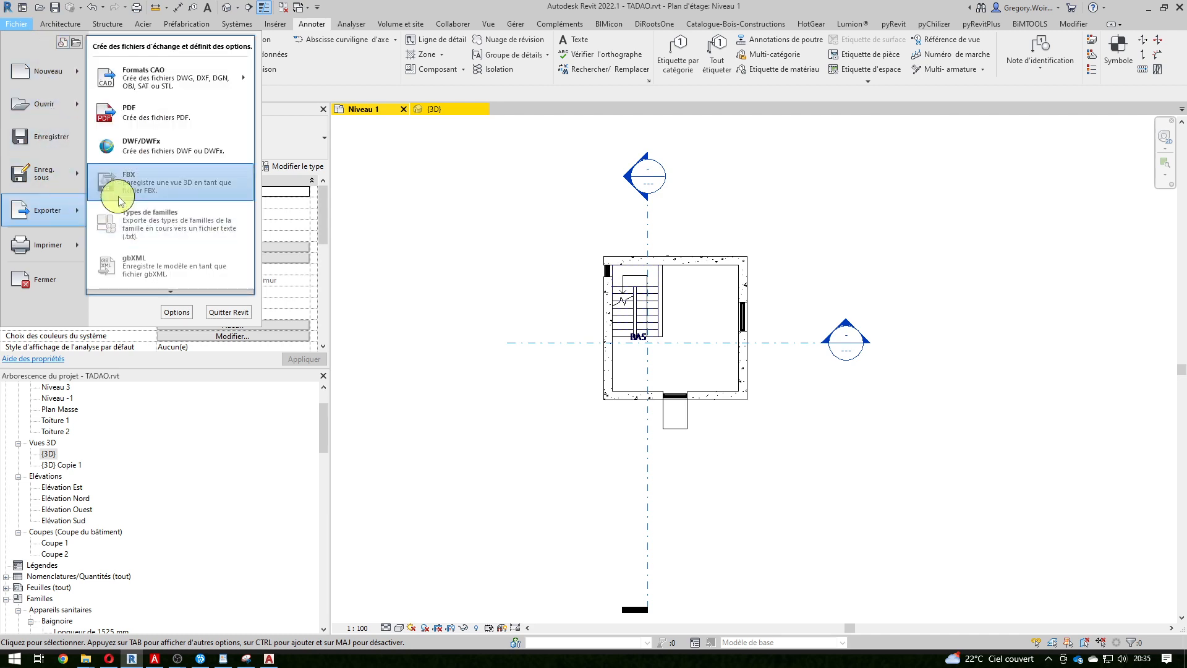
mouse_move(207, 80)
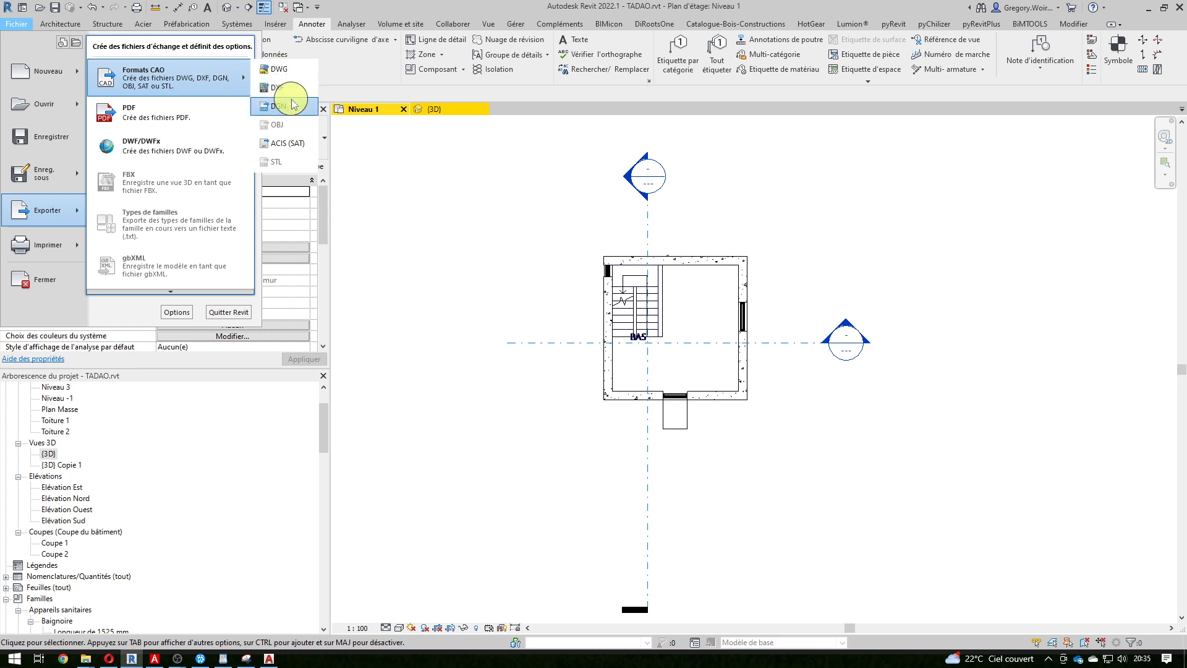
left_click(278, 70)
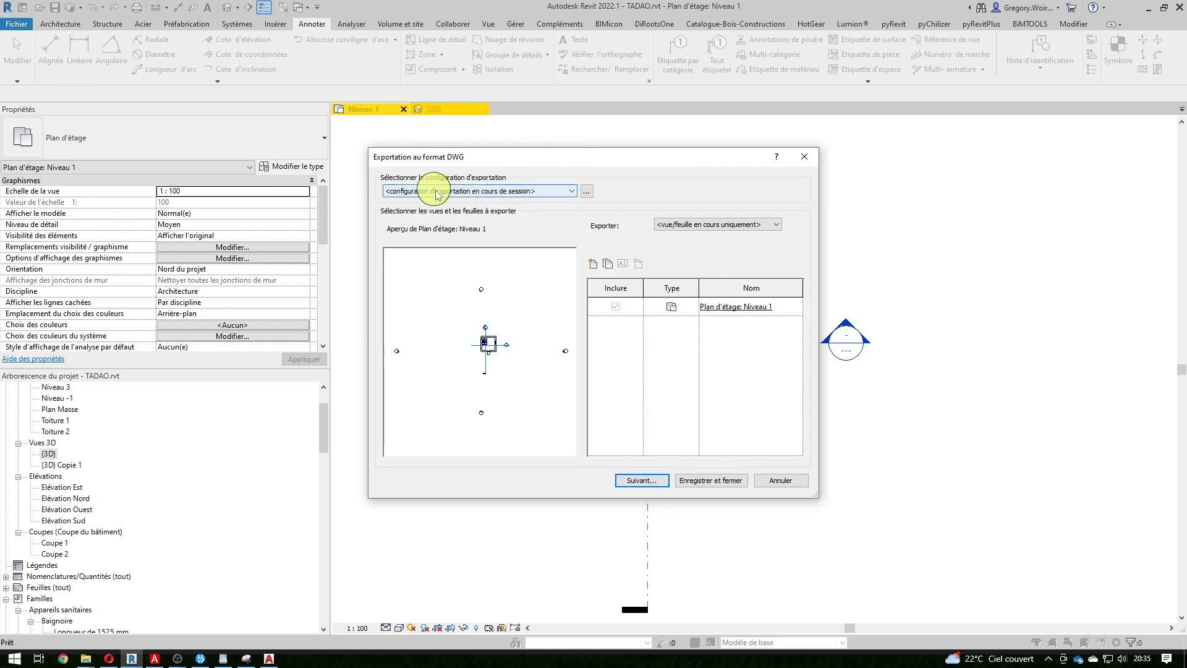
left_click(551, 192)
left_click(551, 193)
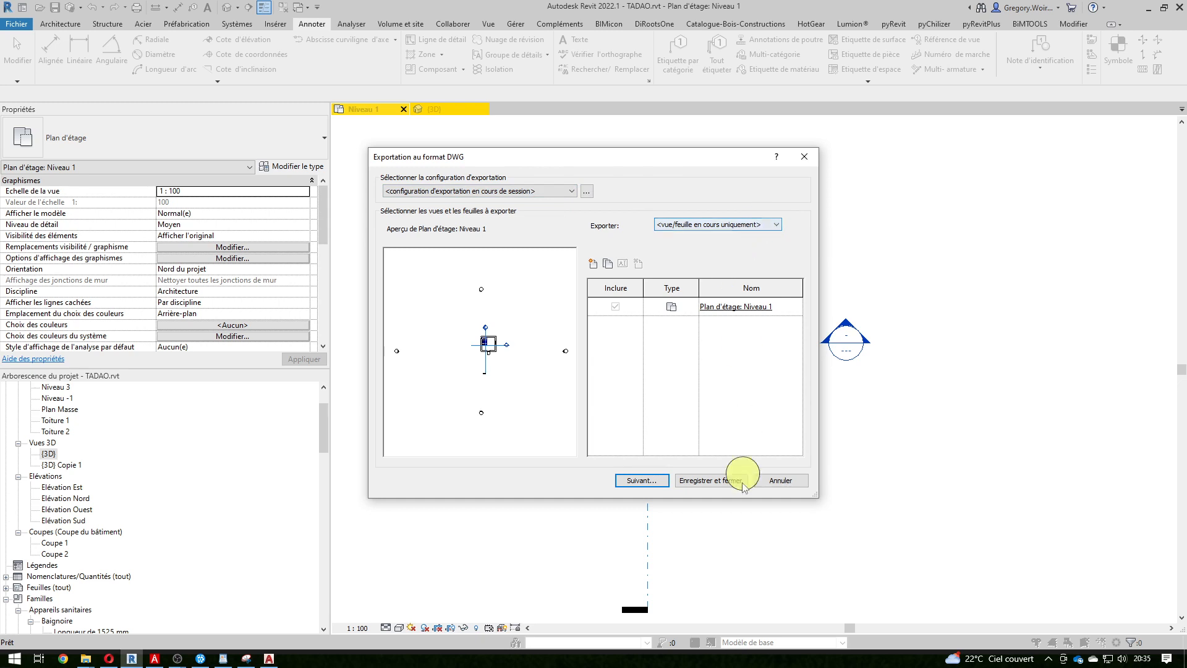
Step: Continue to the export destination and delete the existing TADAO - Plan d'étage - Niveau 1.dwg from the Export folder
left_click(637, 480)
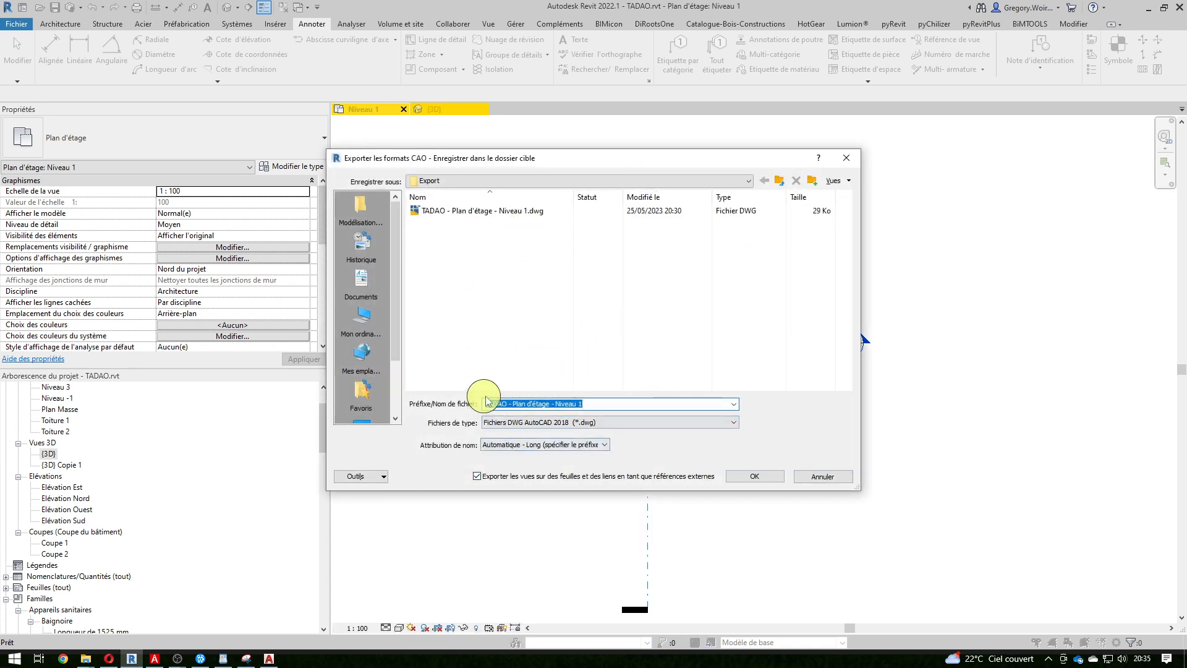
left_click(457, 210)
key("Delete")
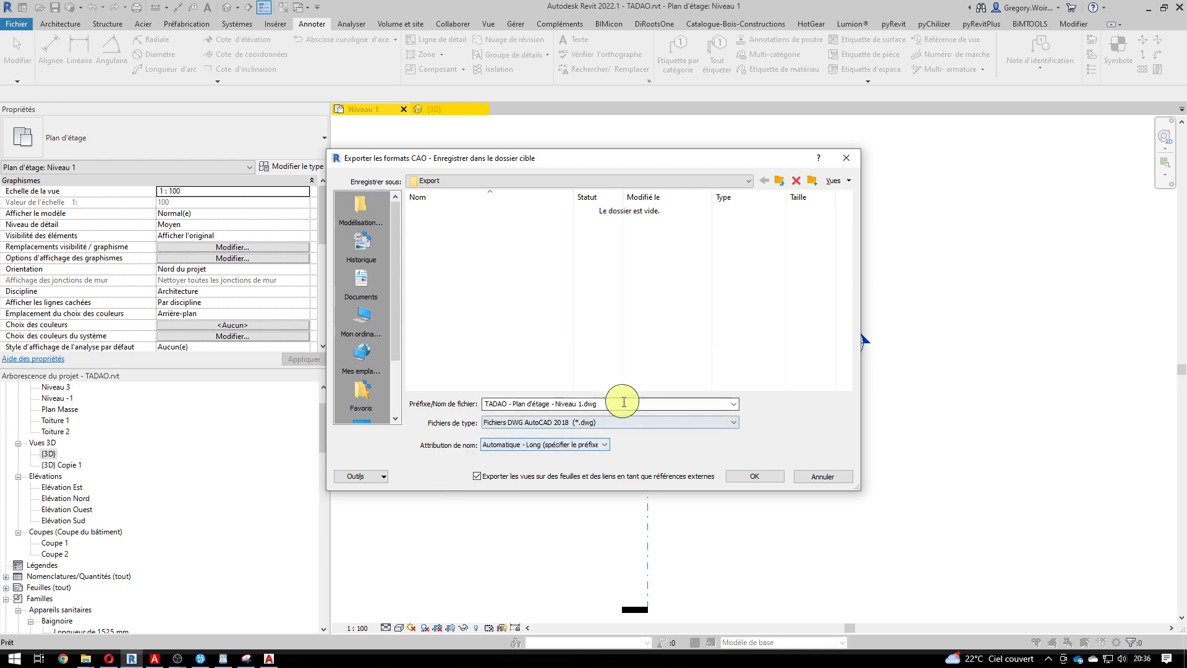
Step: Try the Automatique - Court and Manuel file naming options, and return to Automatique - Long
left_click(602, 444)
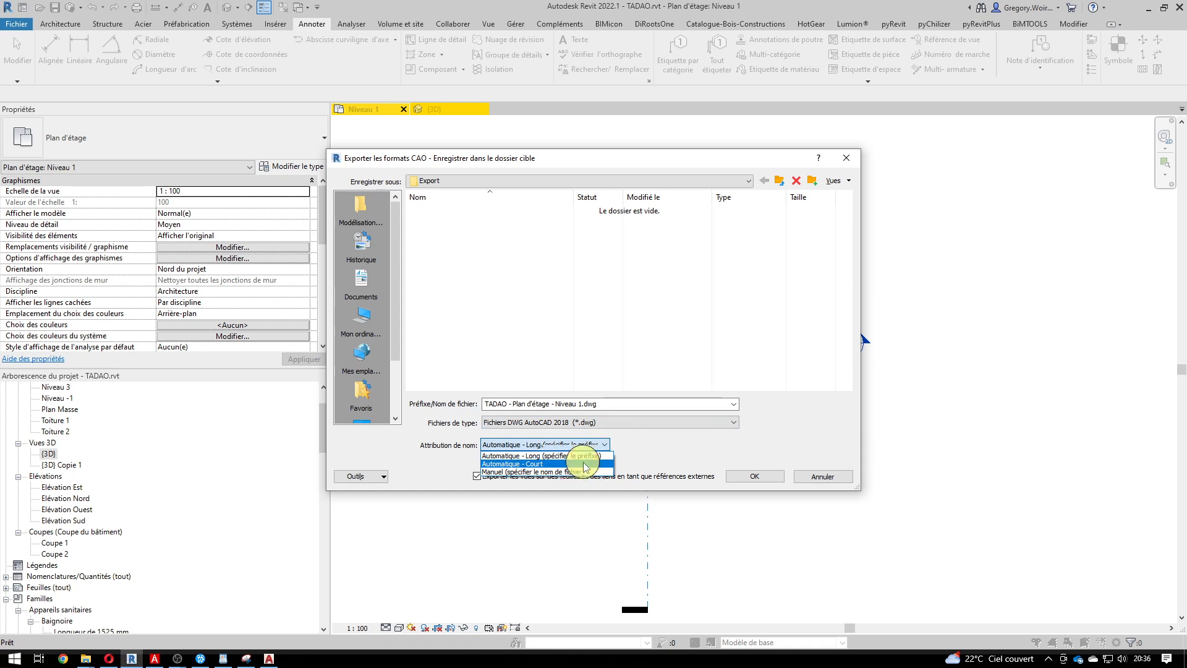
left_click(585, 464)
left_click(590, 450)
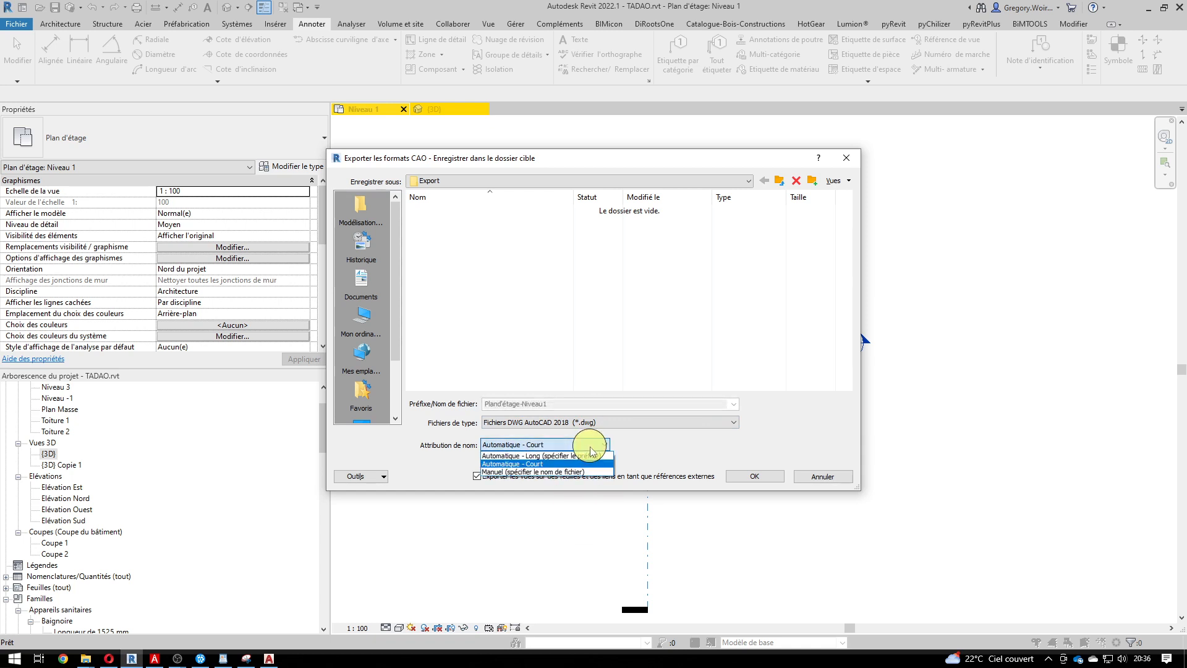
left_click(581, 467)
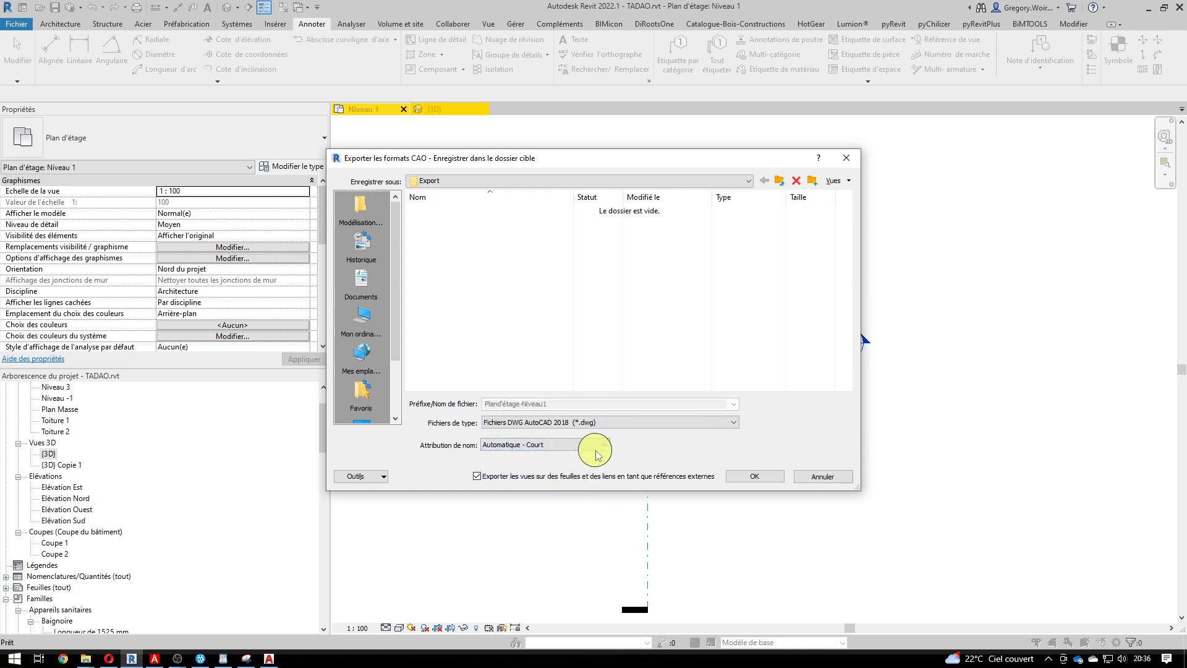
left_click(598, 445)
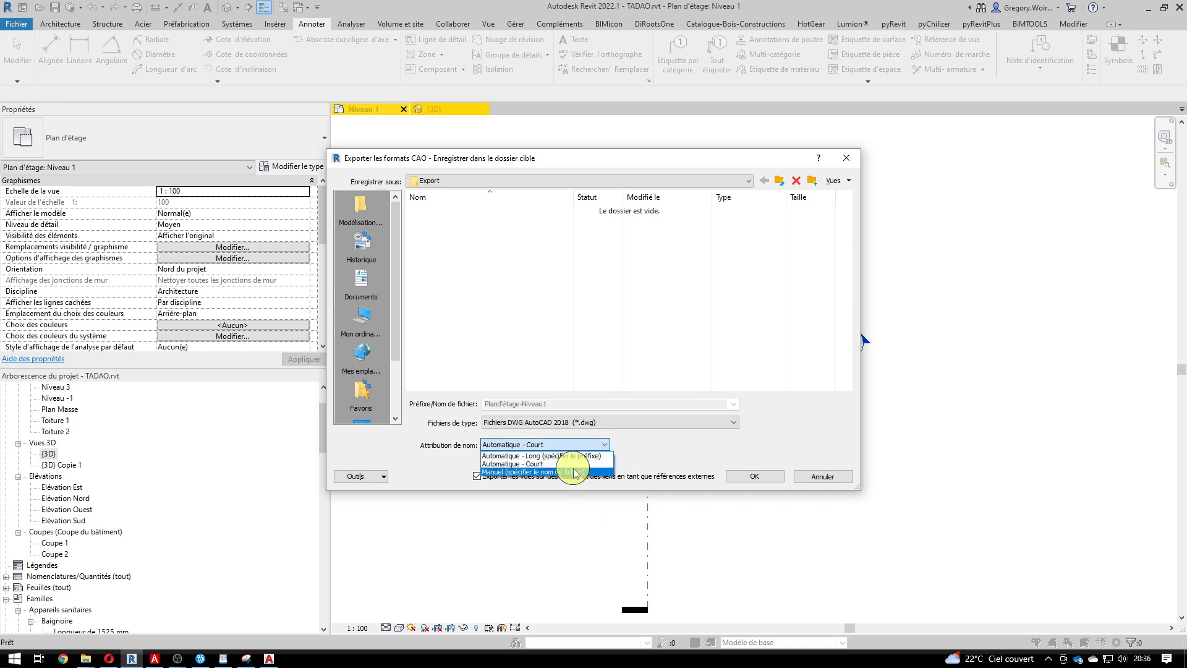
left_click(575, 473)
left_click(600, 446)
left_click(594, 458)
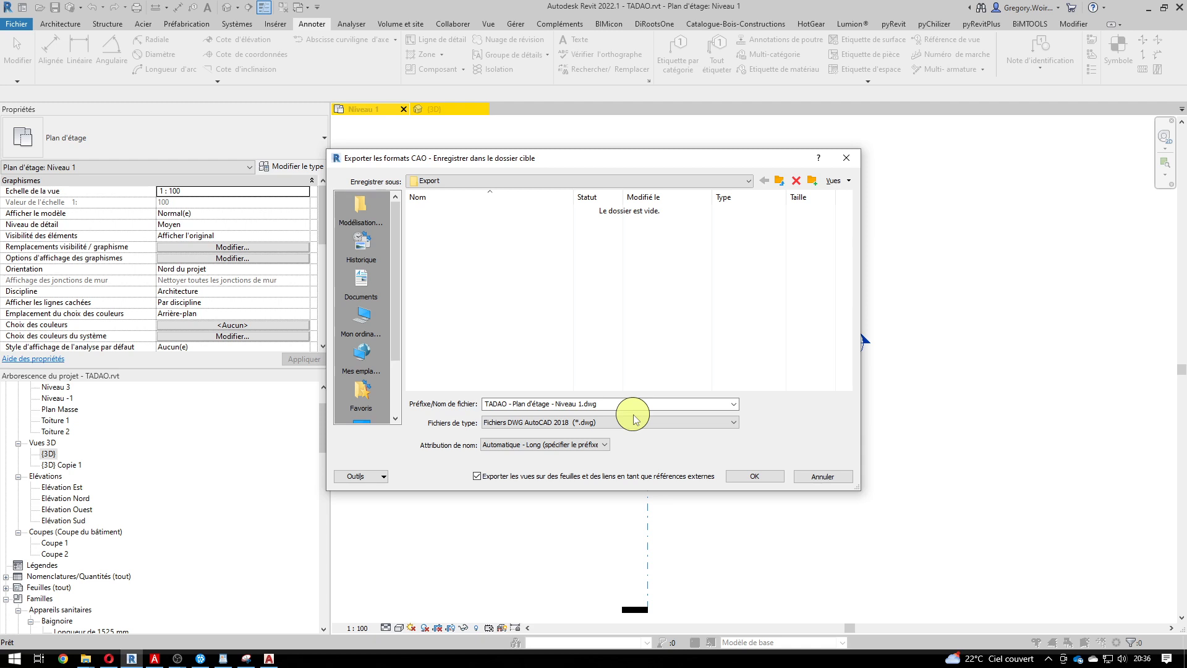
Step: Export the plan as AutoCAD 2018 file TADAO - Plan d'étage - Niveau 1.dwg, with sheet views and links as external references
left_click(477, 476)
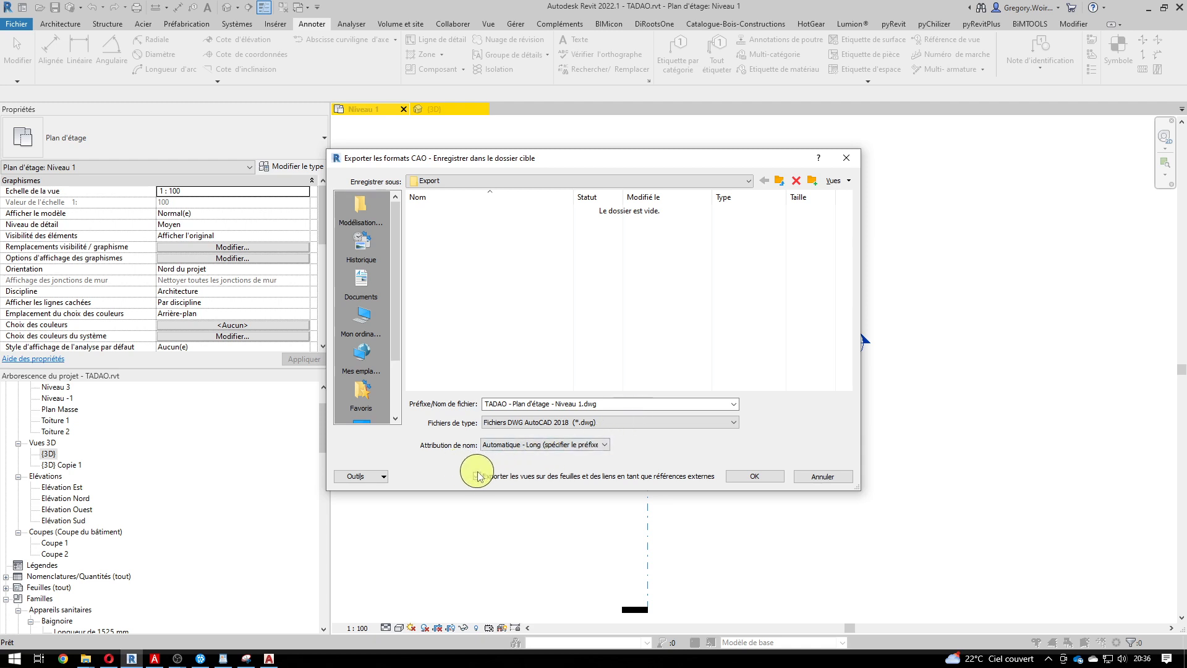
left_click(383, 477)
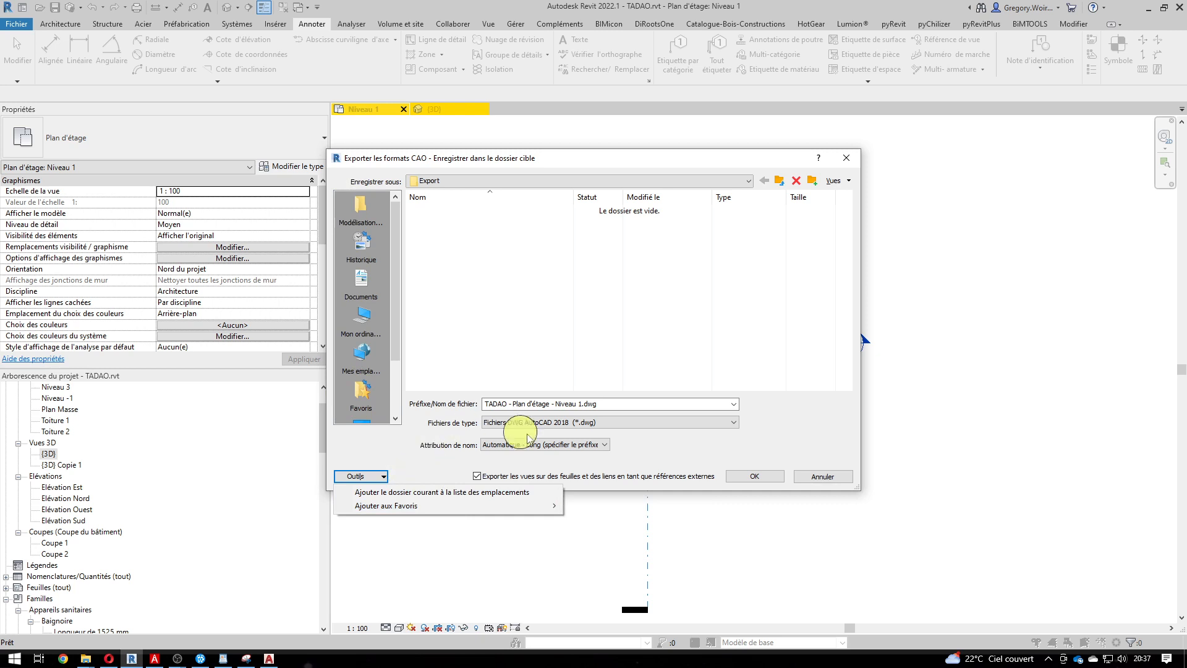
left_click(802, 432)
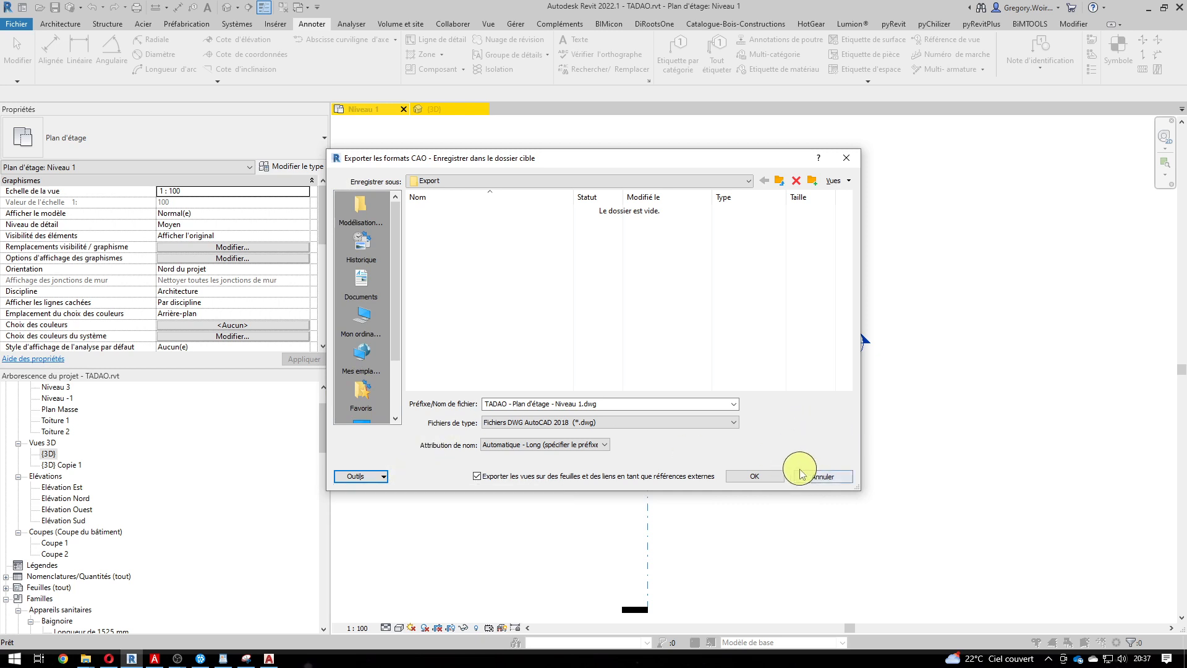
left_click(754, 476)
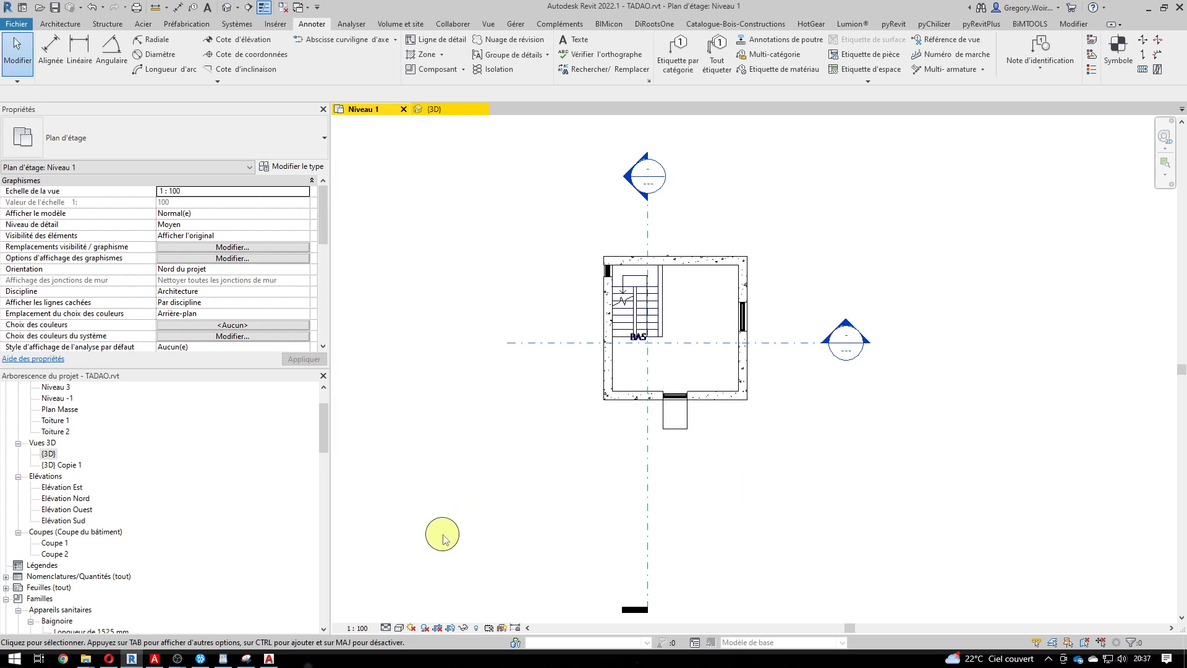
Step: Open the exported TADAO - Plan d'étage - Niveau 1.dwg from the Export folder in AutoCAD
mouse_move(84, 656)
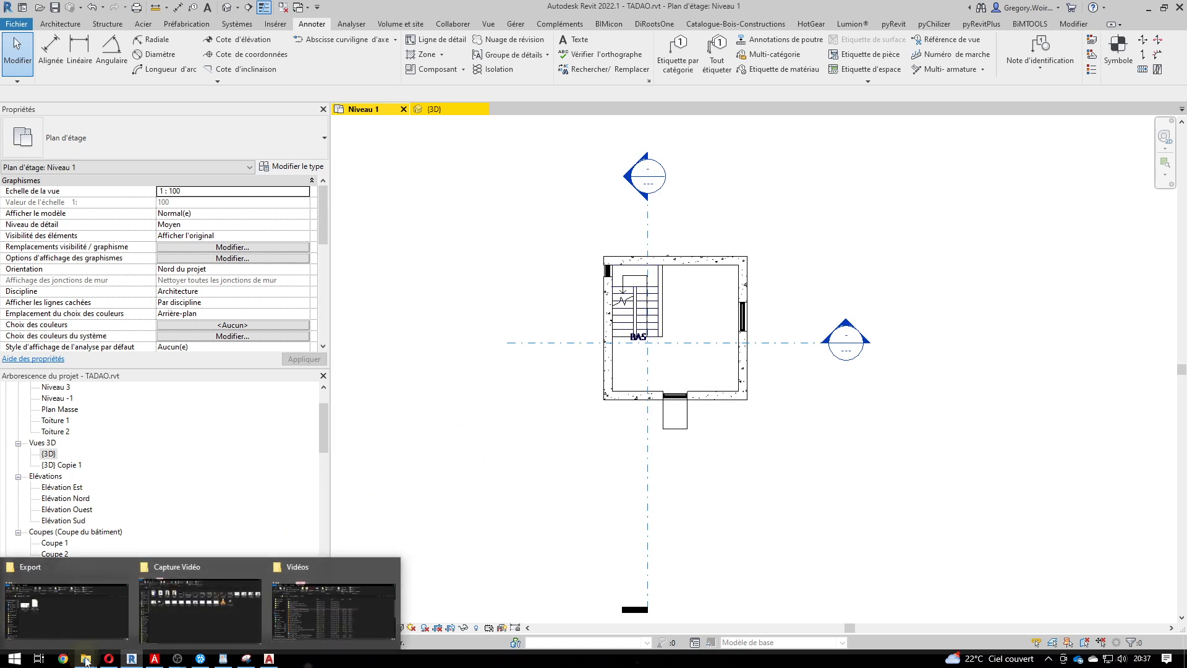
left_click(73, 618)
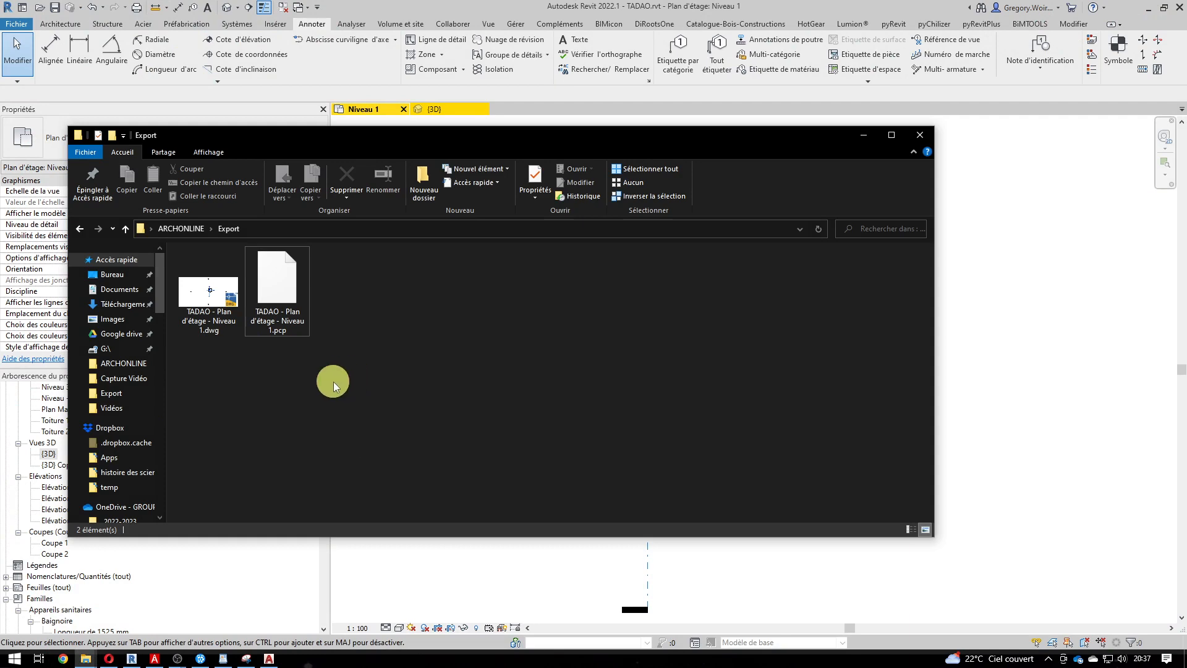
left_click(204, 298)
left_click_drag(205, 298, 342, 455)
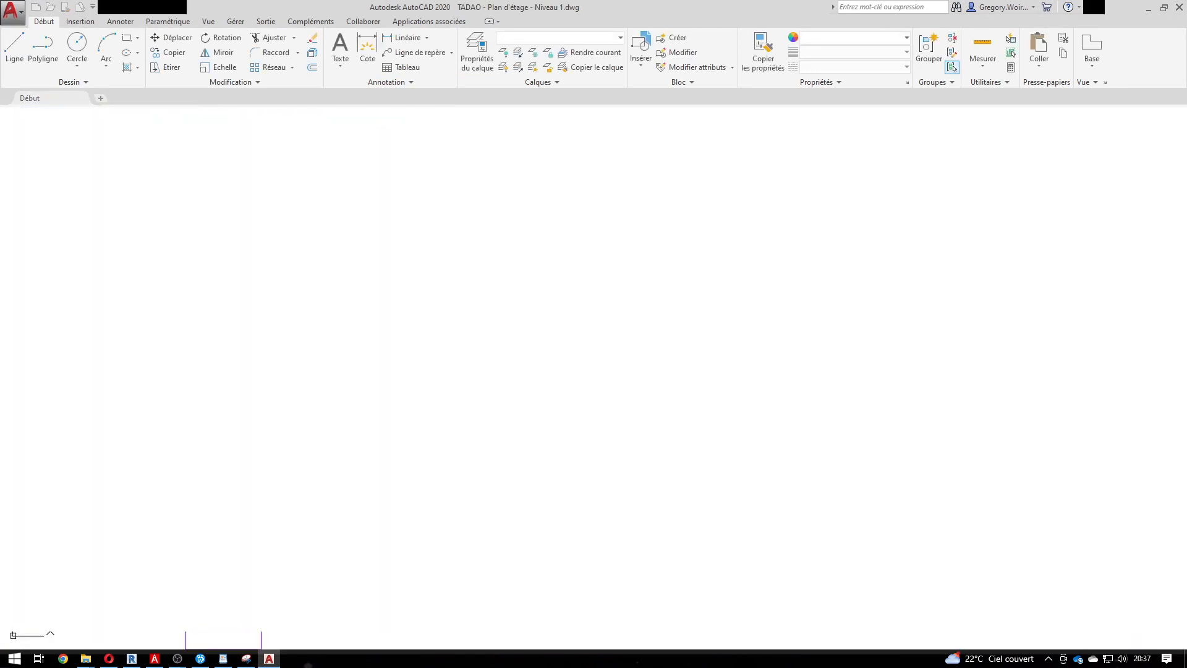
scroll(664, 351, "down", 2)
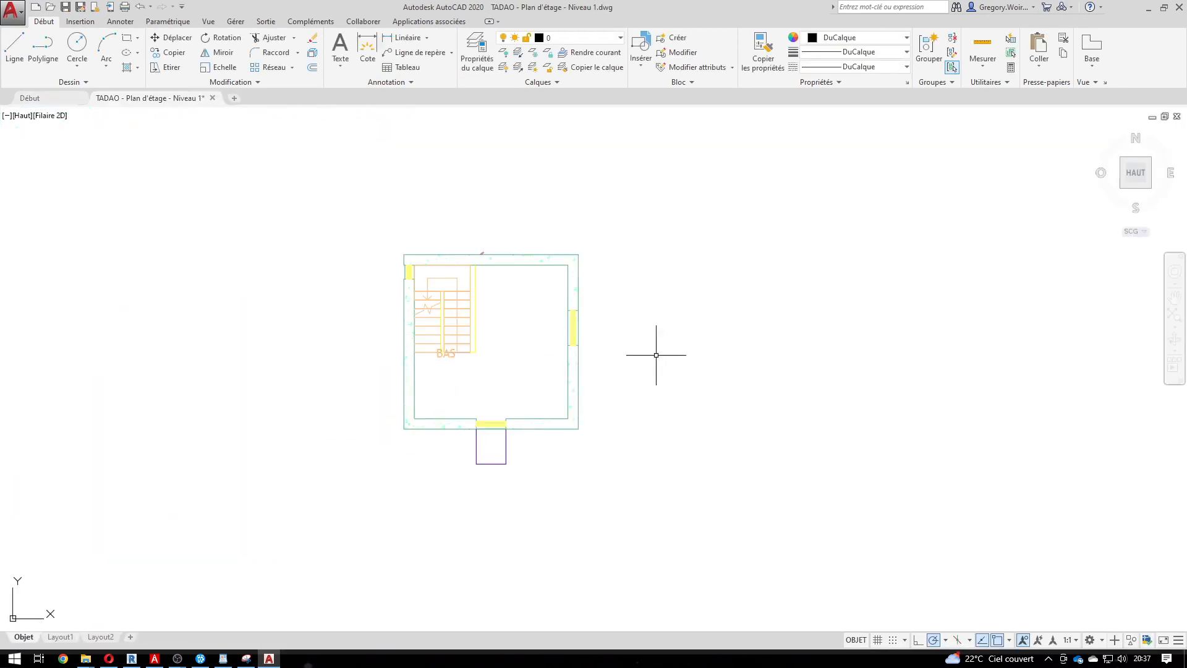
Step: Check the insertion scale in the drawing units settings with the UNIT command, leaving without changes
type("unit")
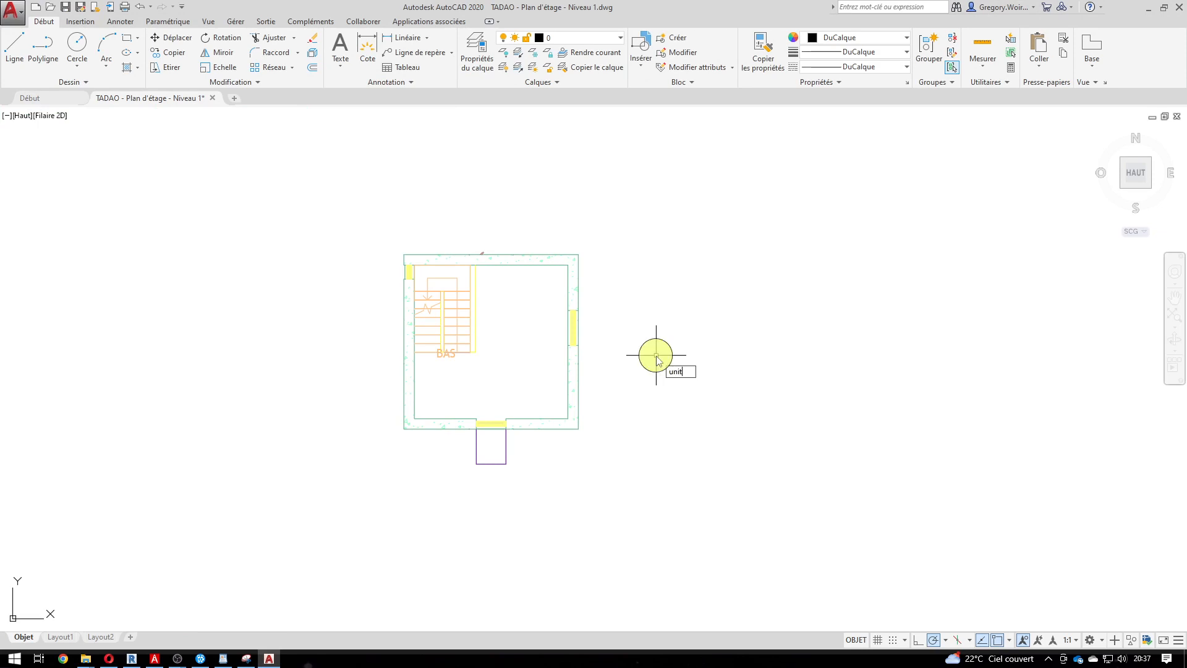
key("Return")
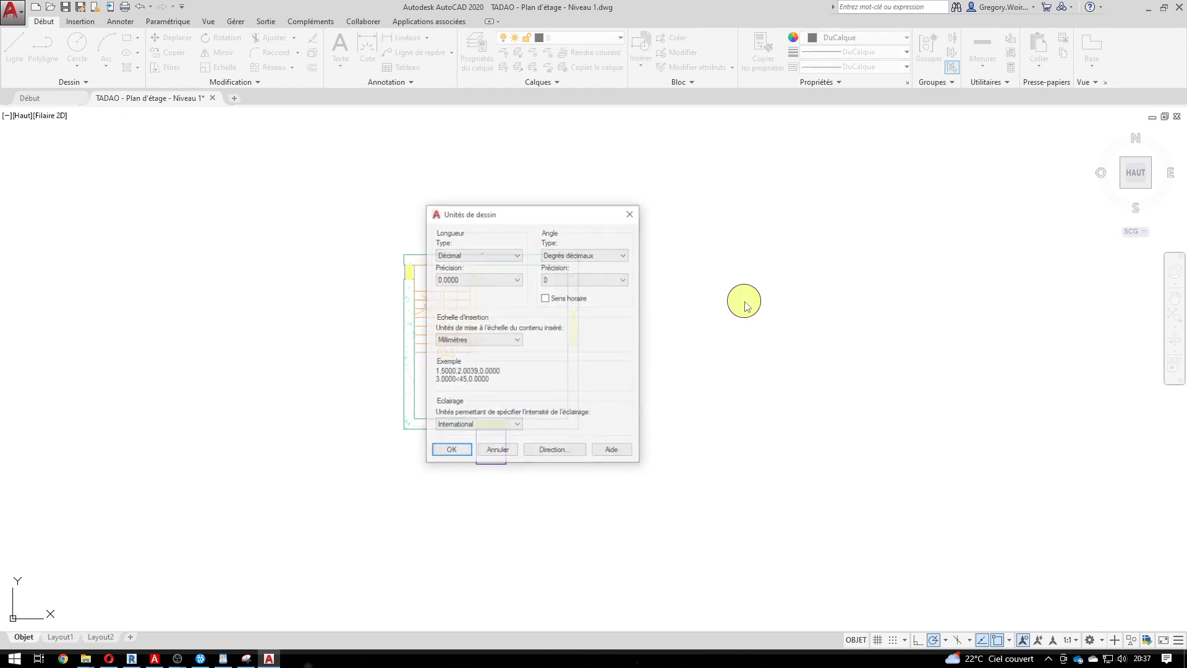
mouse_move(495, 340)
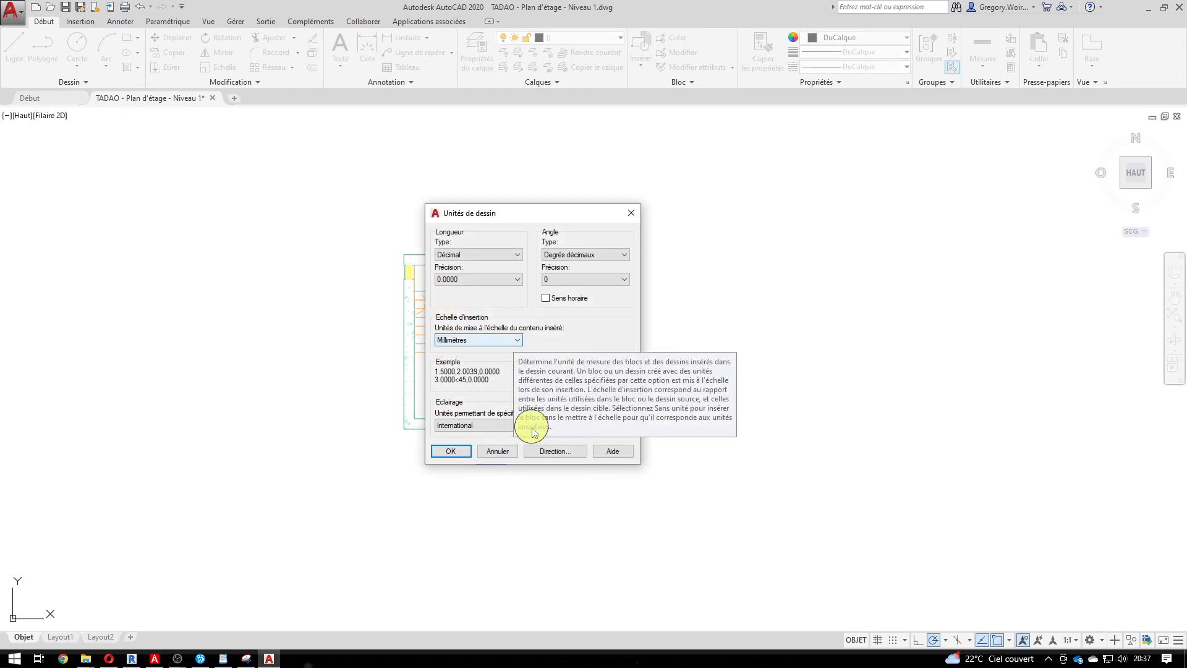
left_click(498, 451)
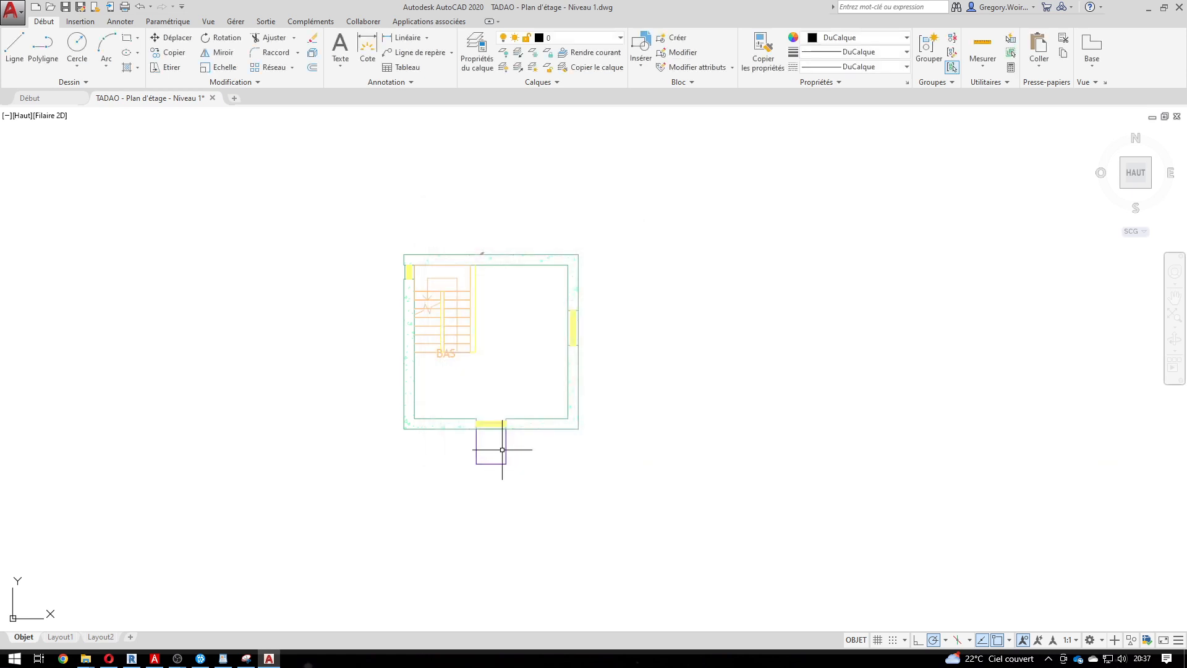
Step: Dimension the full exterior width of the plan's upper wall between its outer corners, placing the dimension above it
left_click(374, 51)
left_click(404, 254)
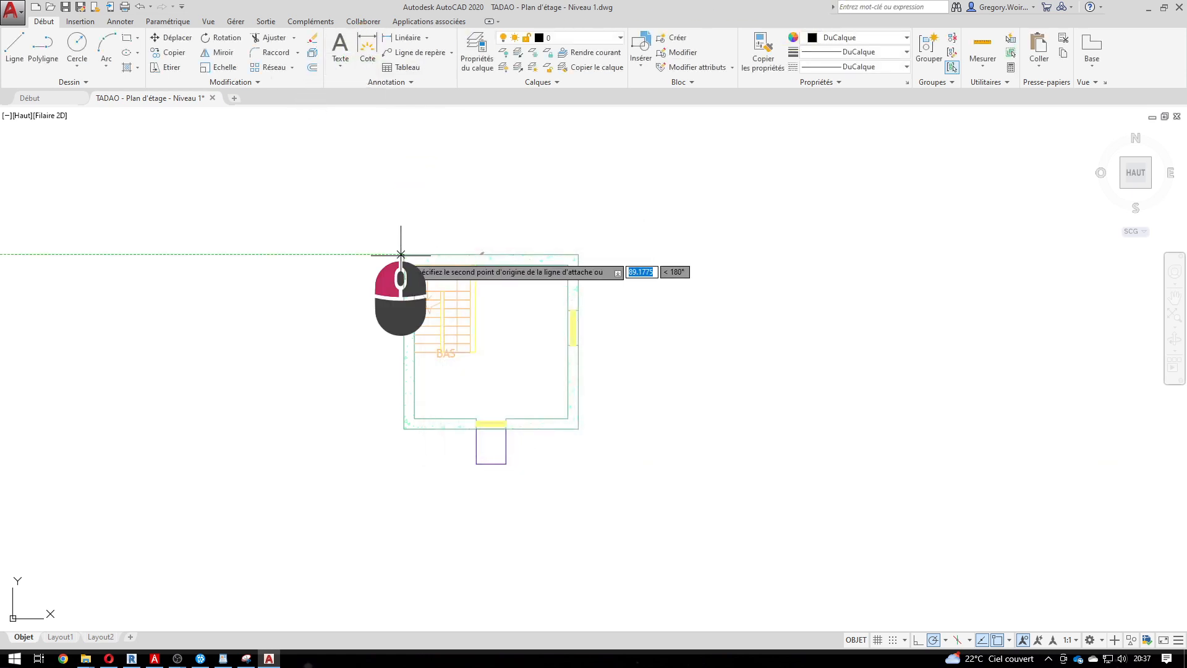
left_click(578, 254)
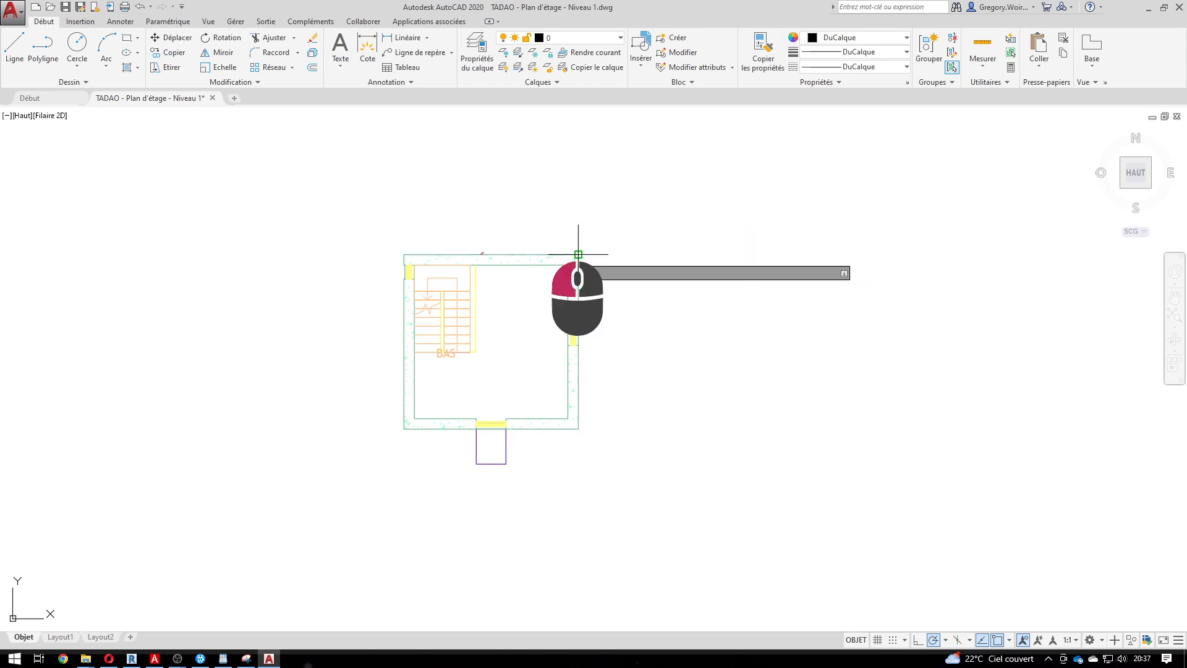
left_click(579, 230)
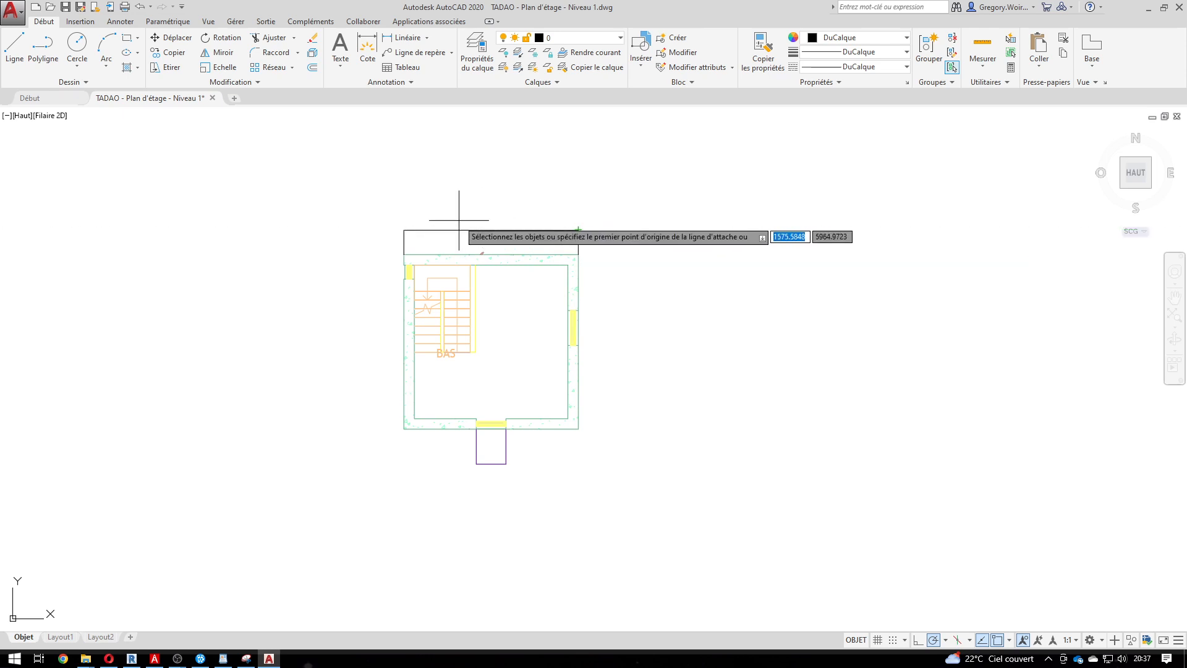
scroll(486, 222, "up", 5)
scroll(477, 253, "down", 5)
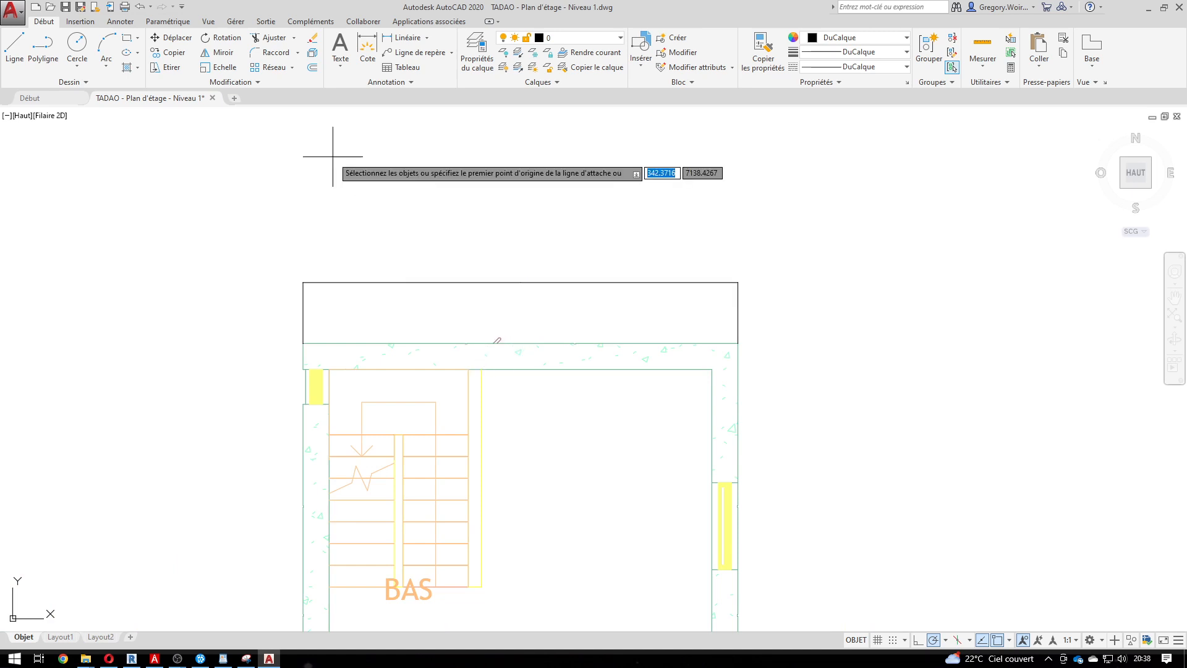
key("Escape")
Step: Examine the text of the new wall dimension up close to read its value
left_click(476, 281)
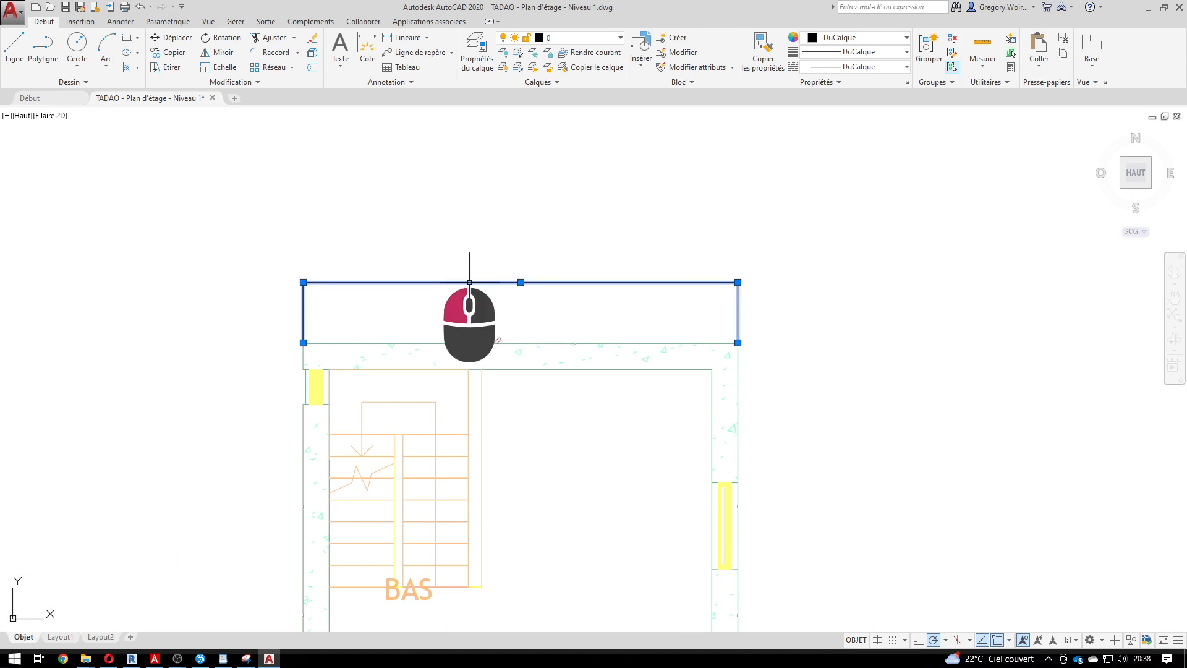
scroll(521, 282, "up", 6)
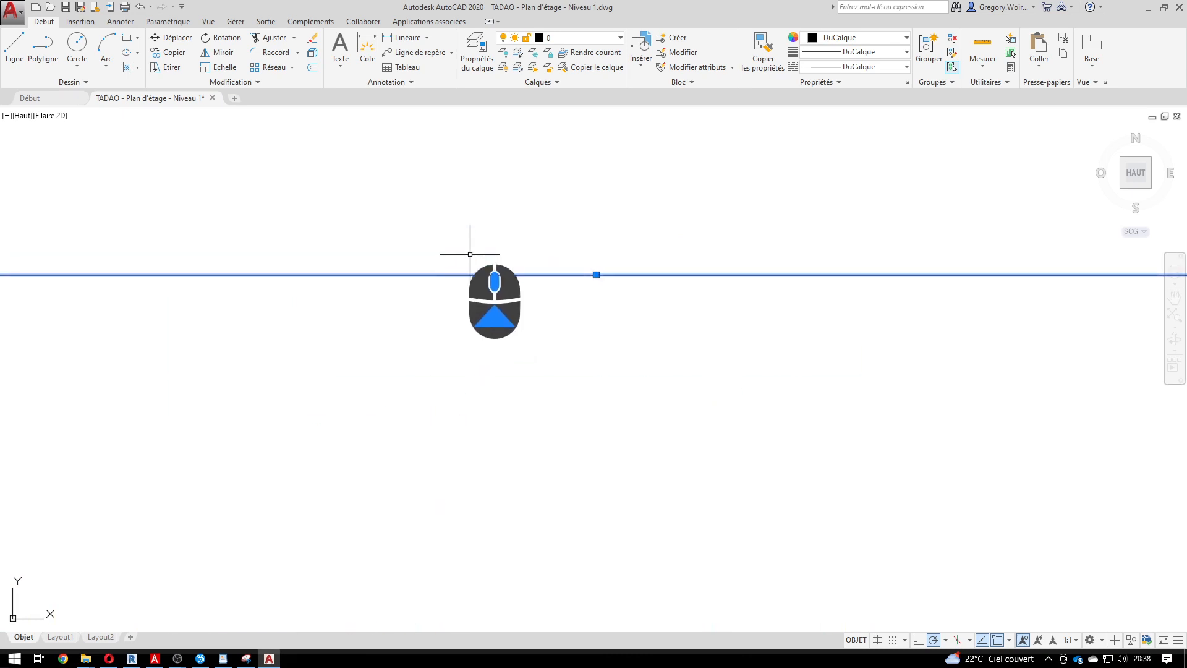
scroll(710, 292, "up", 5)
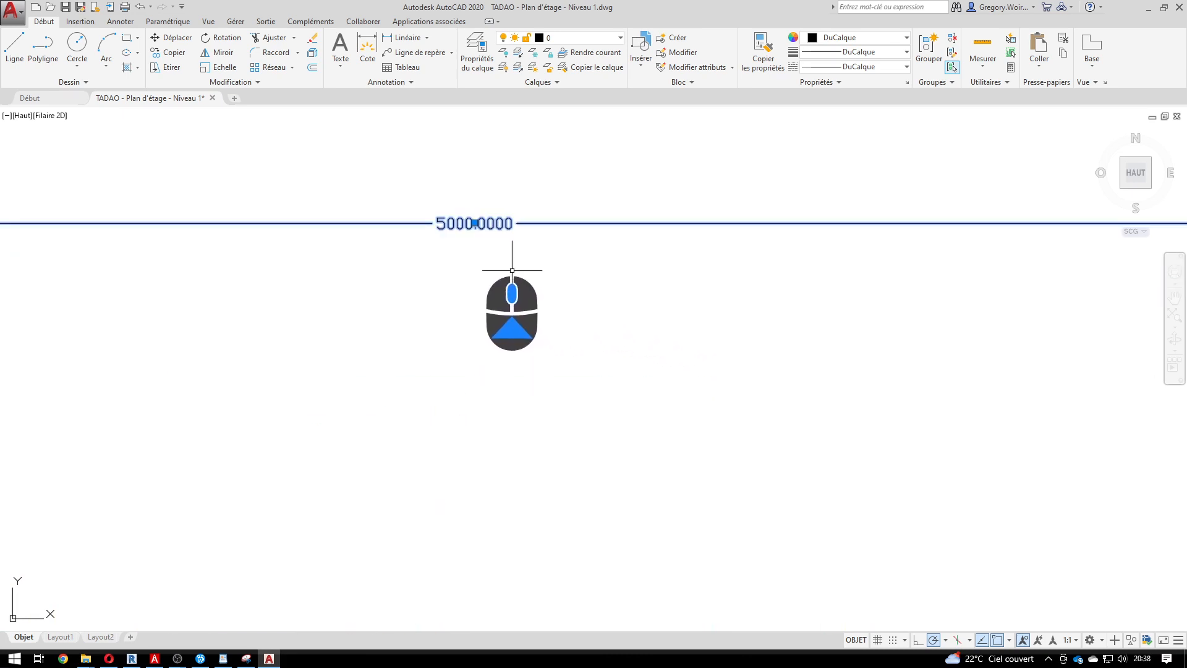
left_click(486, 259)
key("Escape")
key("Escape")
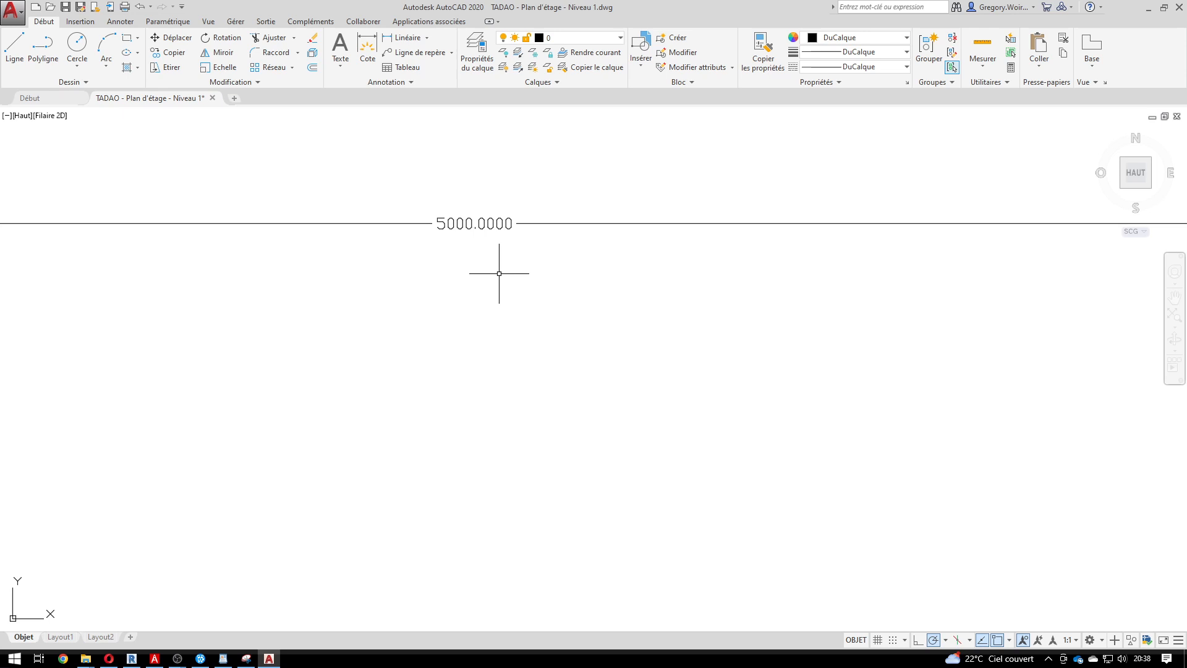
Step: Delete the upper wall's width dimension and review the exported drawing's layers in the layer properties manager
scroll(499, 273, "down", 5)
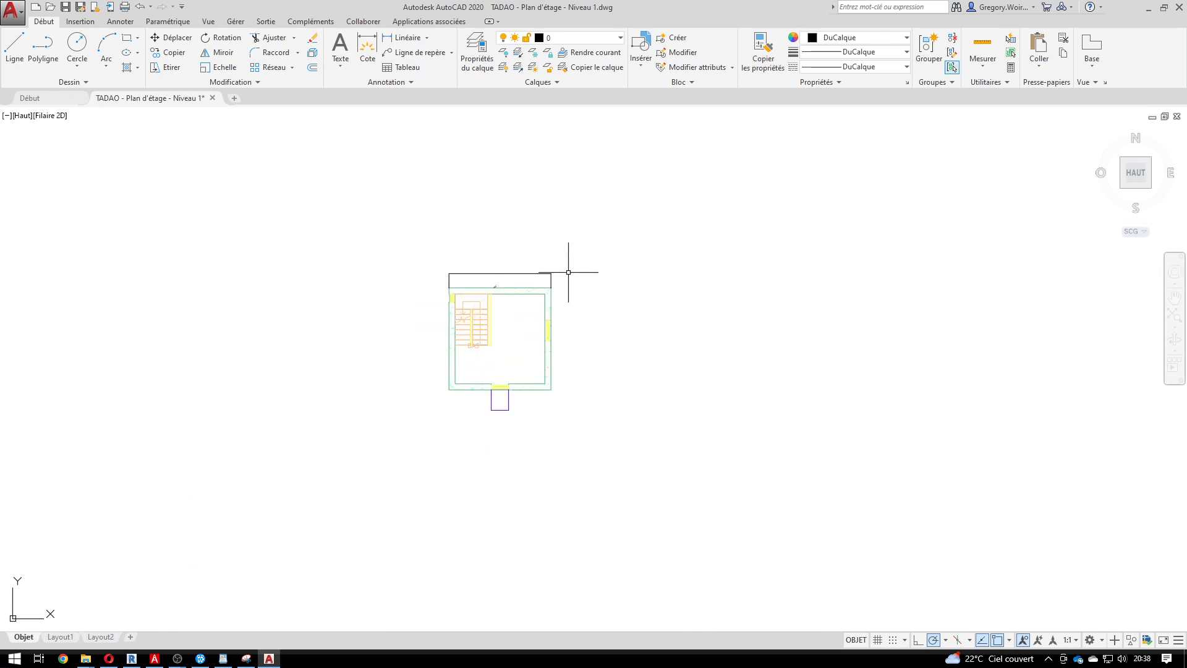
key("Delete")
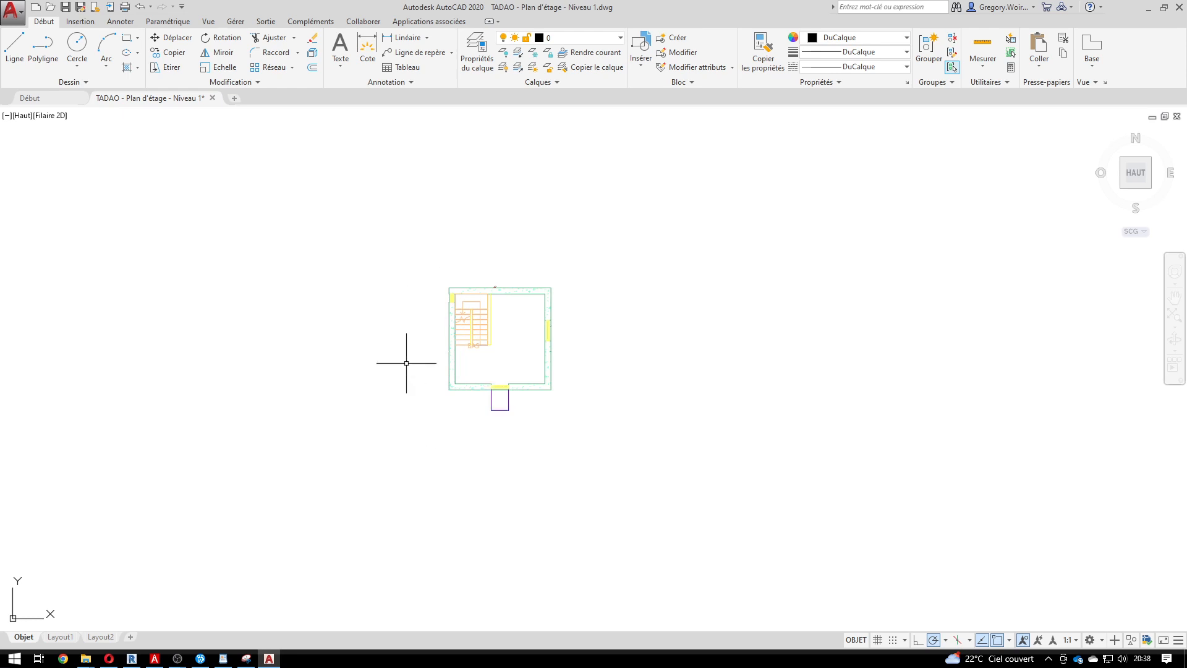
left_click(477, 52)
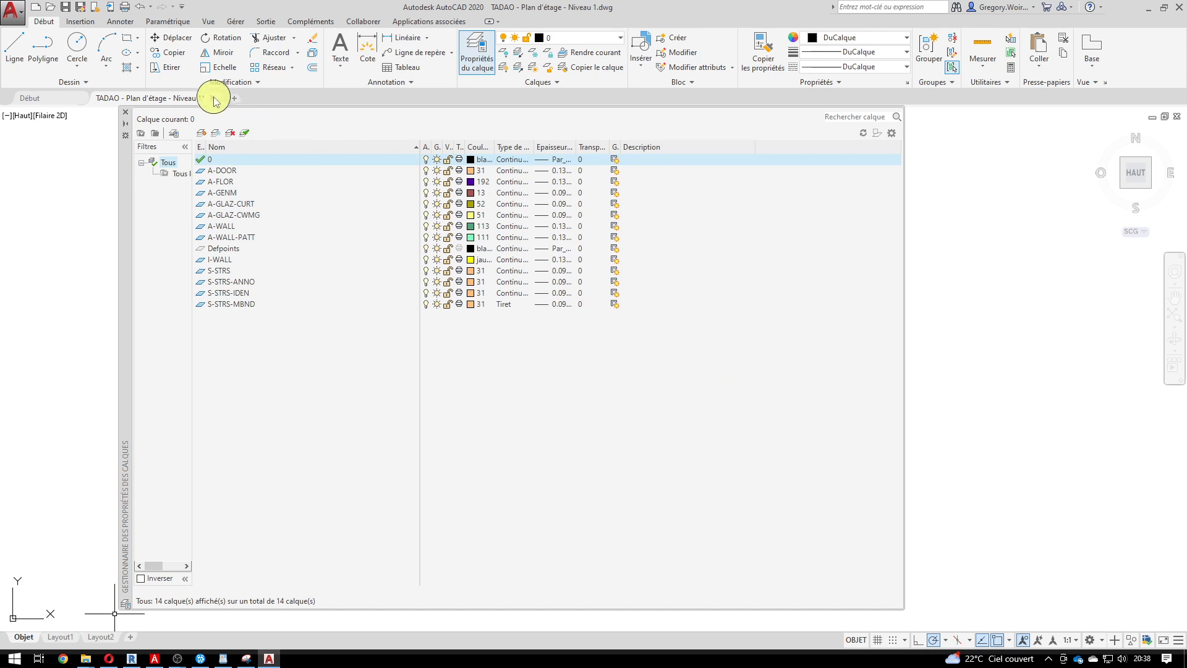
left_click(126, 113)
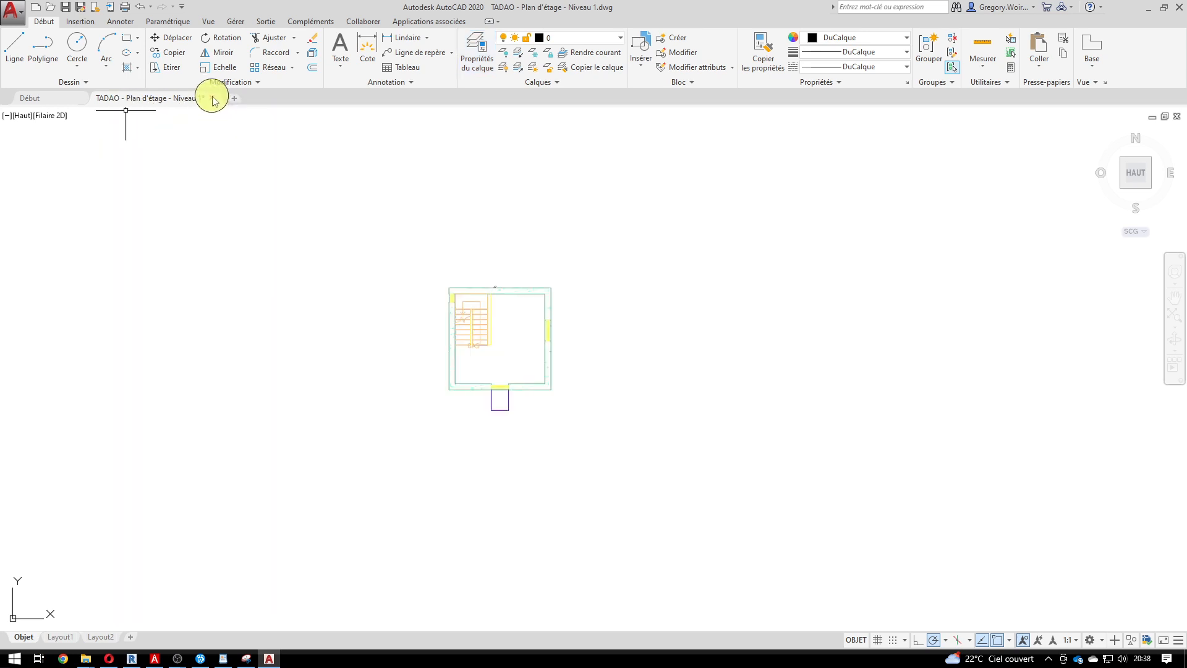
Step: Close the TADAO - Plan d'étage - Niveau 1 drawing without saving its changes and switch to Revit
left_click(212, 98)
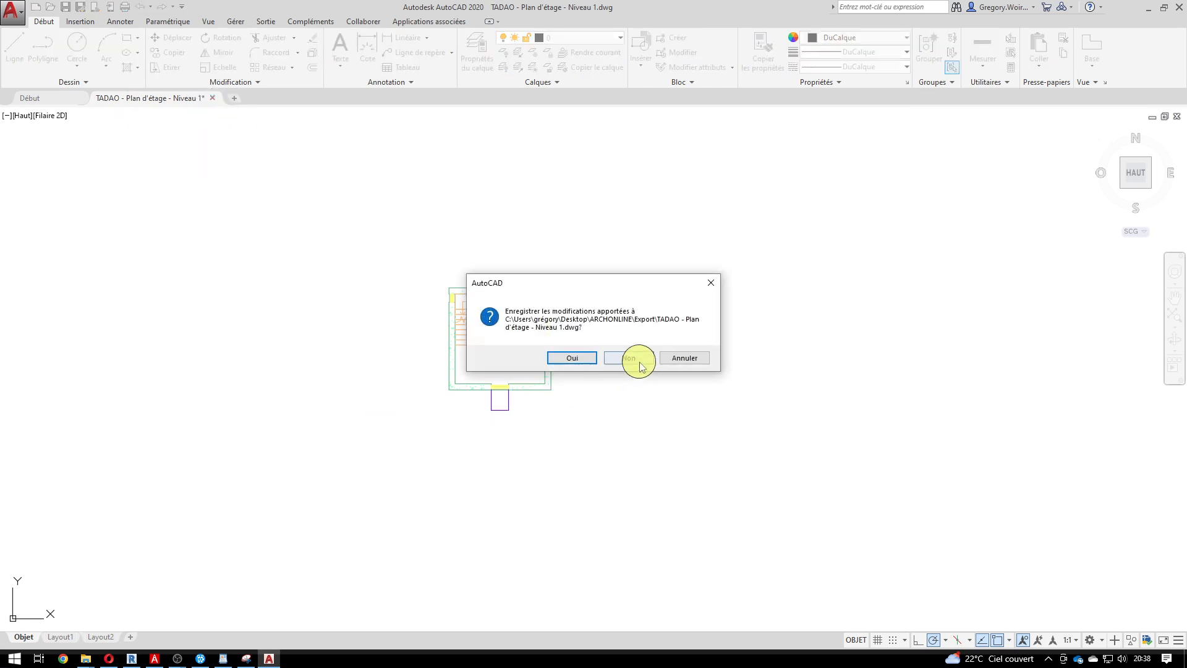
left_click(639, 363)
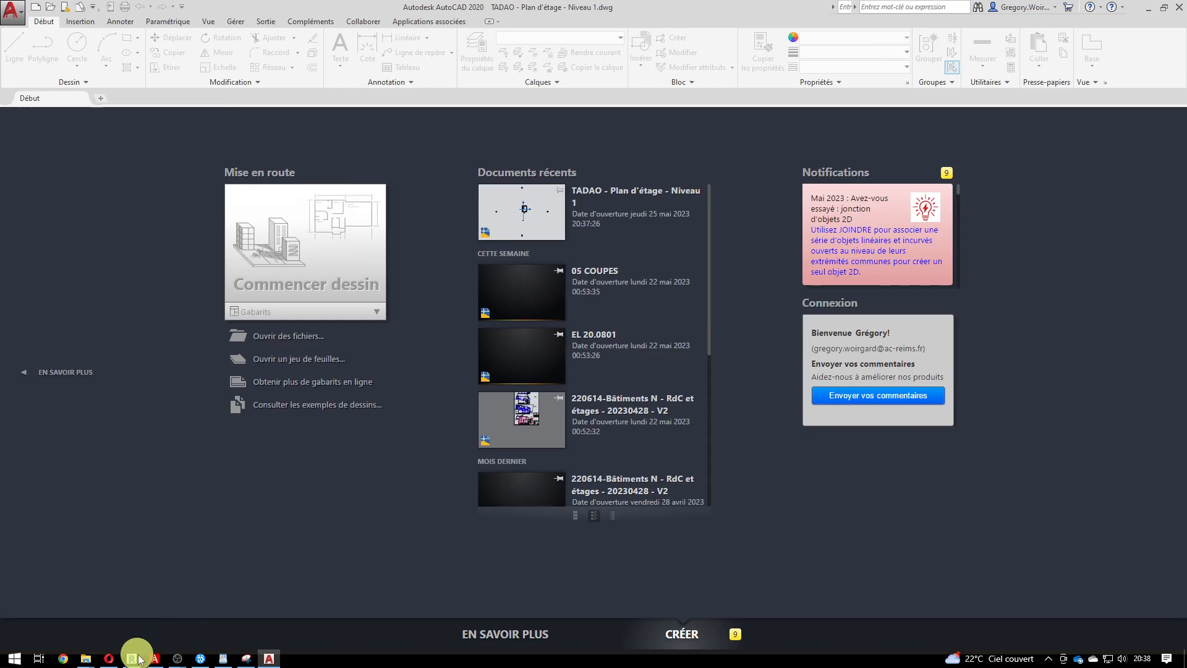
left_click(137, 659)
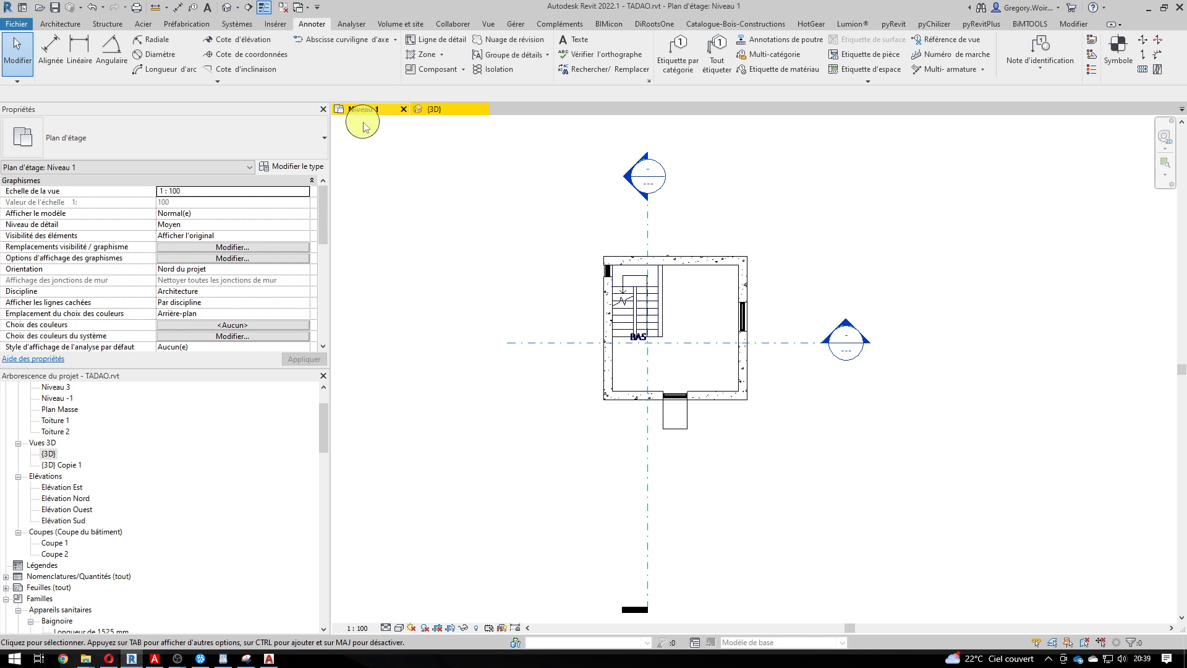
Step: Create a new Revit project from the Gabarit architectural template
left_click(17, 26)
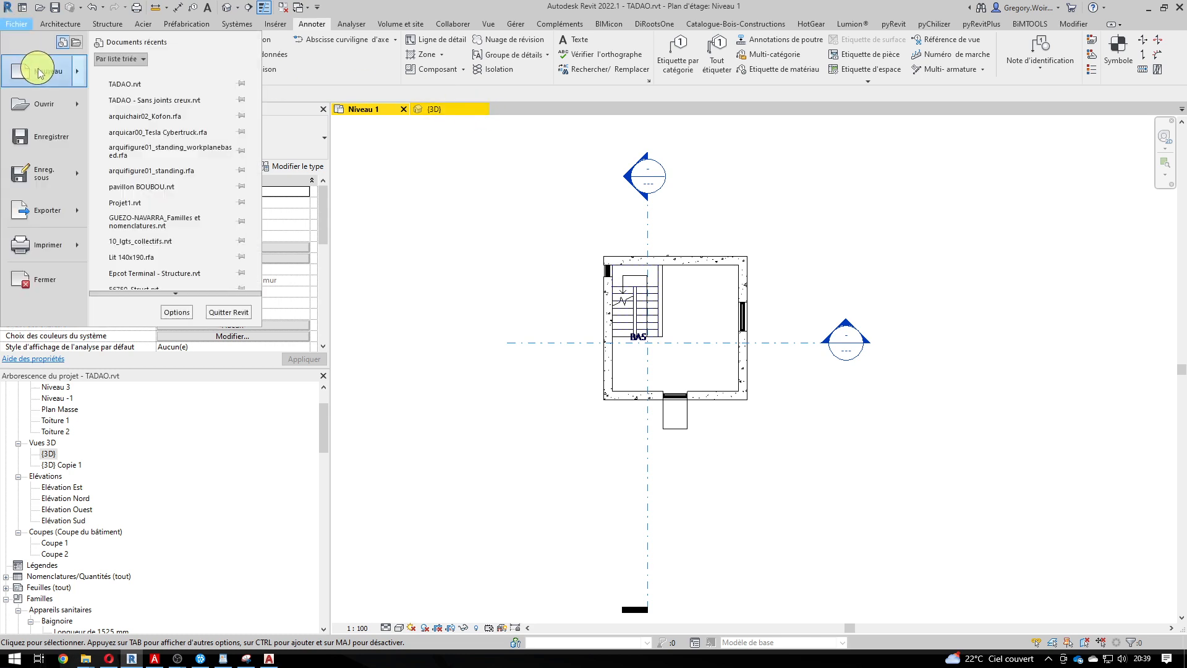
mouse_move(38, 69)
left_click(150, 85)
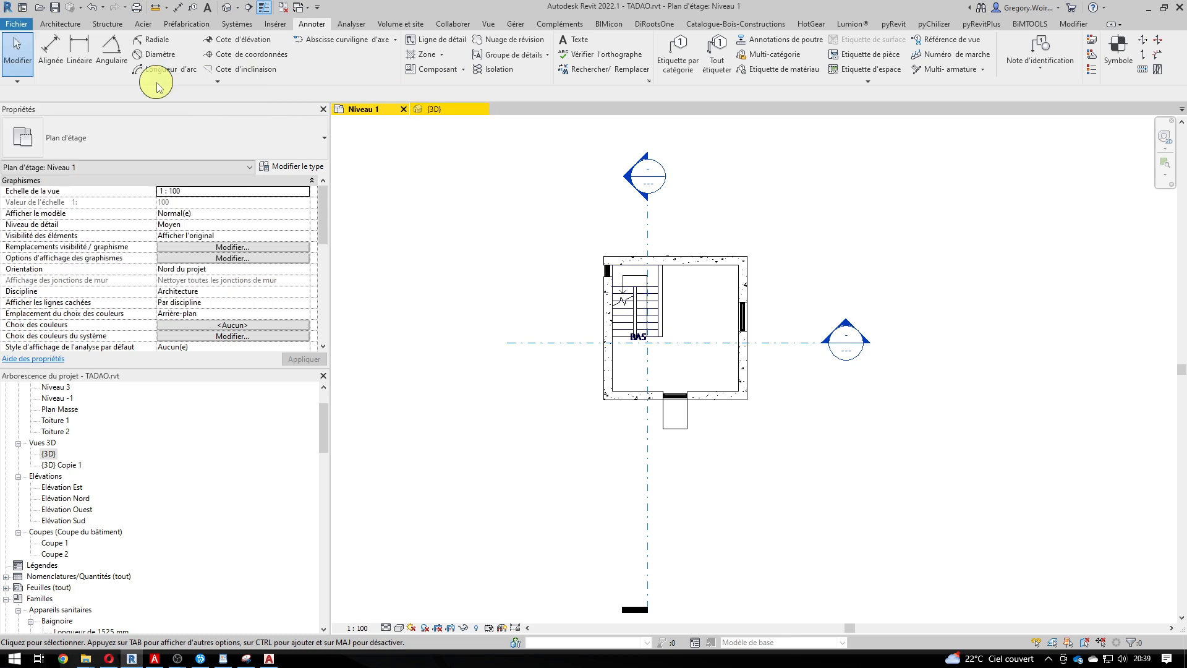
left_click(564, 287)
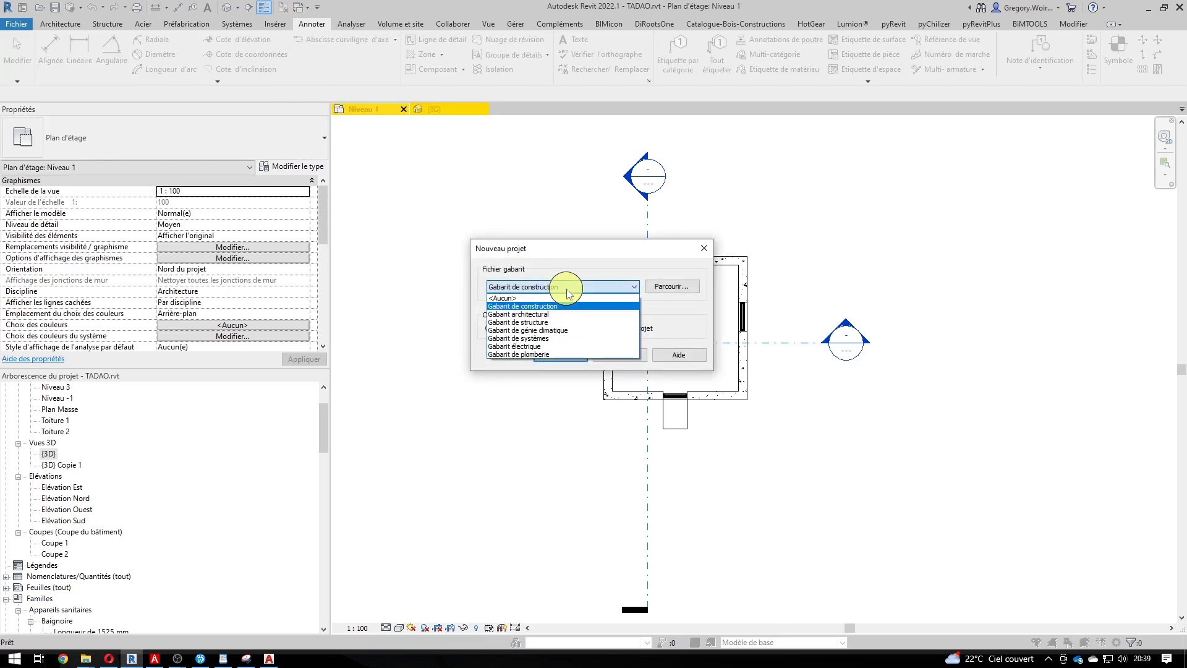
left_click(535, 314)
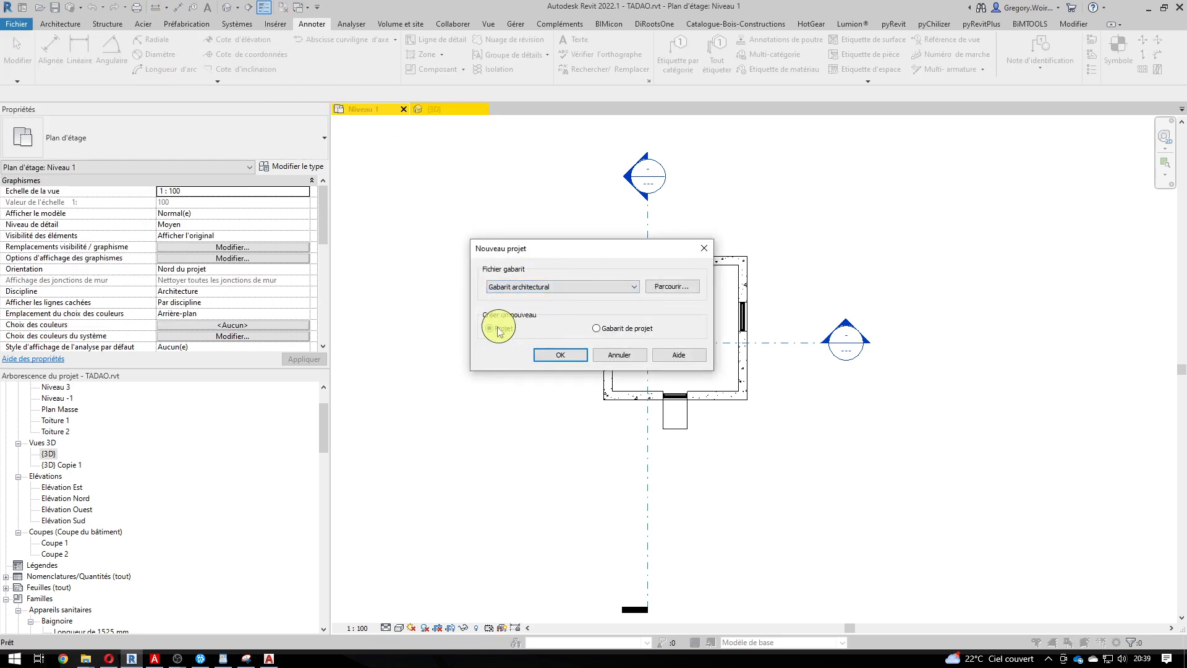
left_click(567, 356)
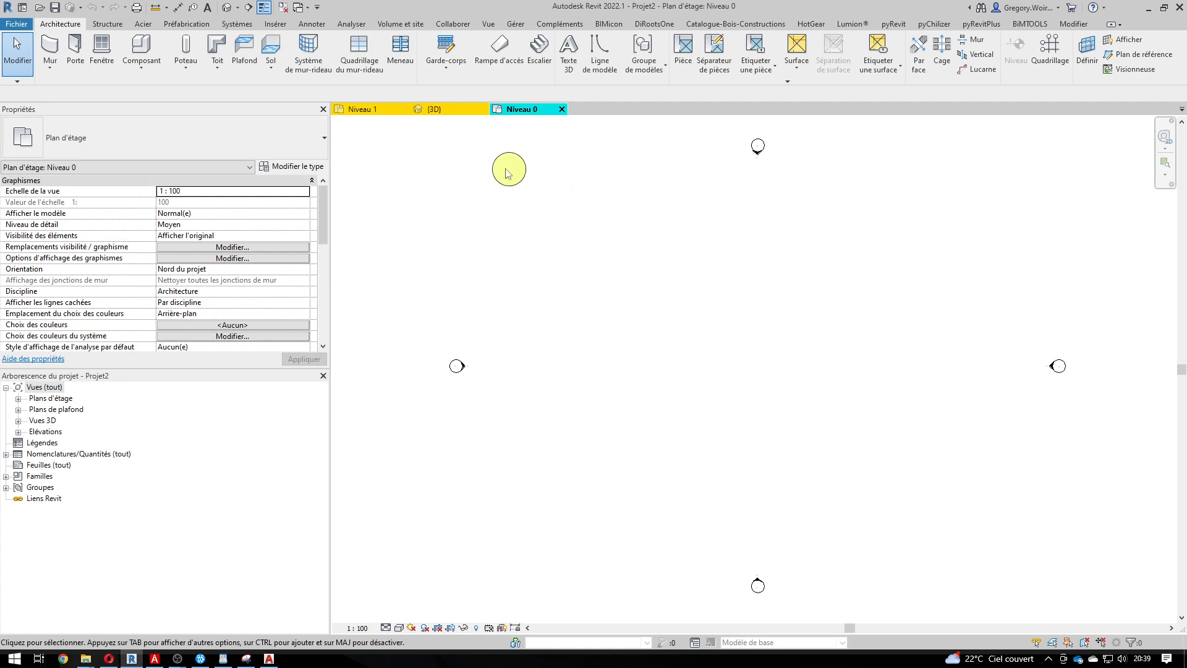
Step: Start a CAD import into the Niveau 0 plan and choose TADAO - Plan d'étage - Niveau 1.dwg from the Export folder
left_click(515, 24)
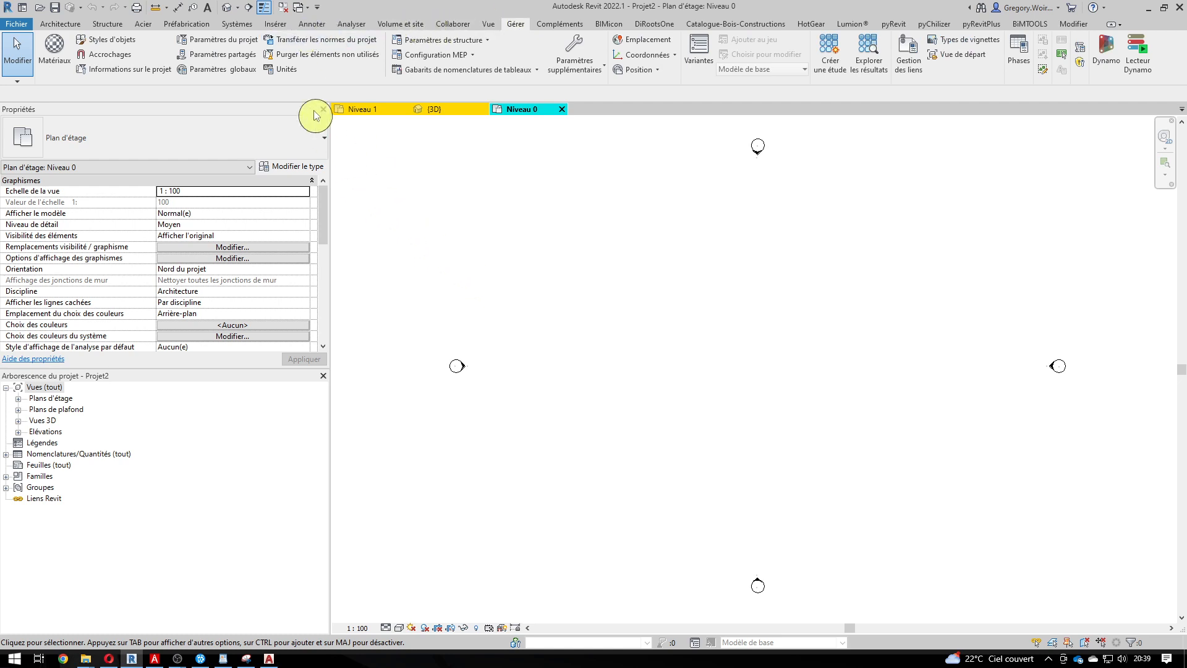
left_click(275, 24)
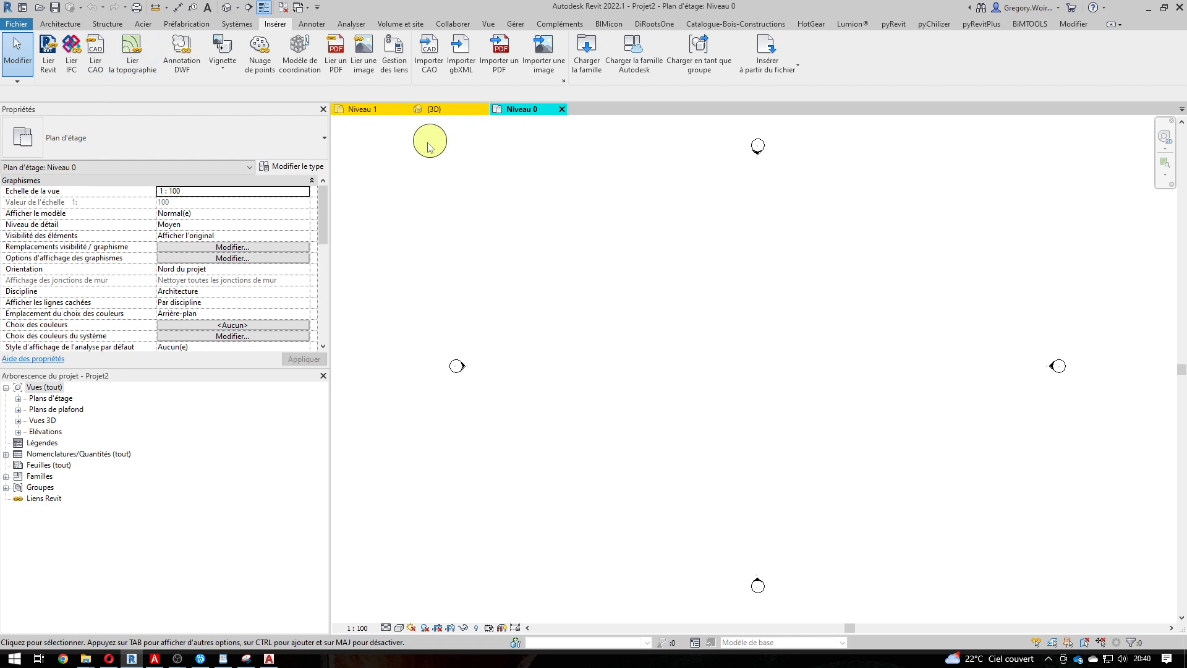
left_click(431, 62)
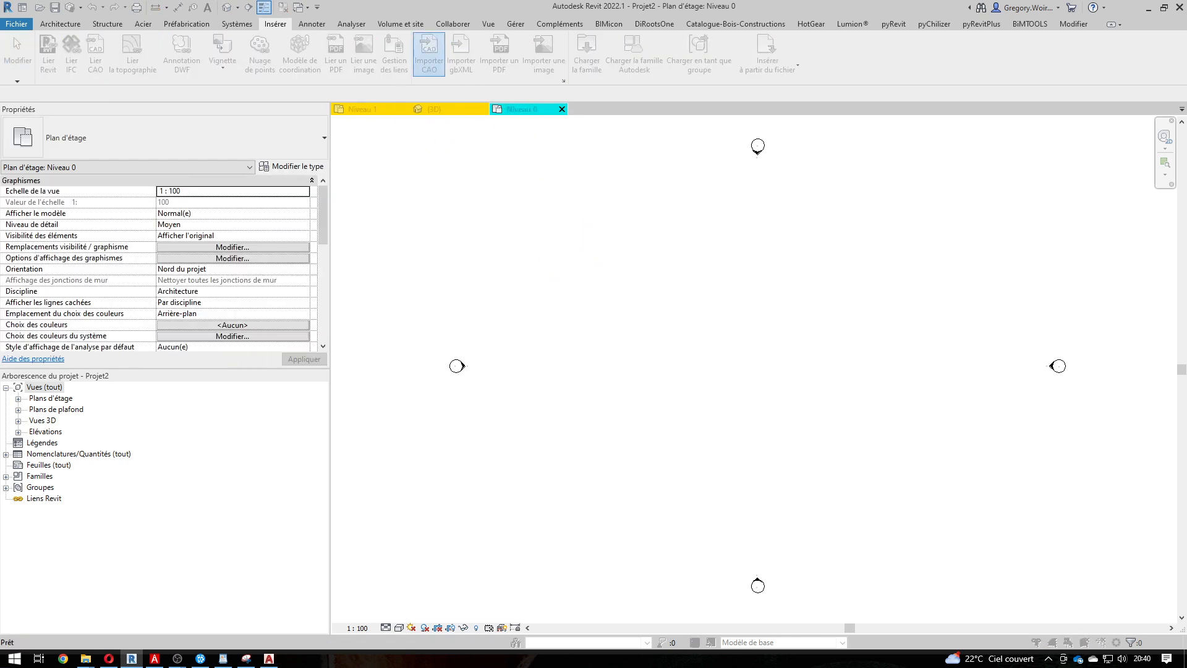
left_click_drag(460, 222, 536, 225)
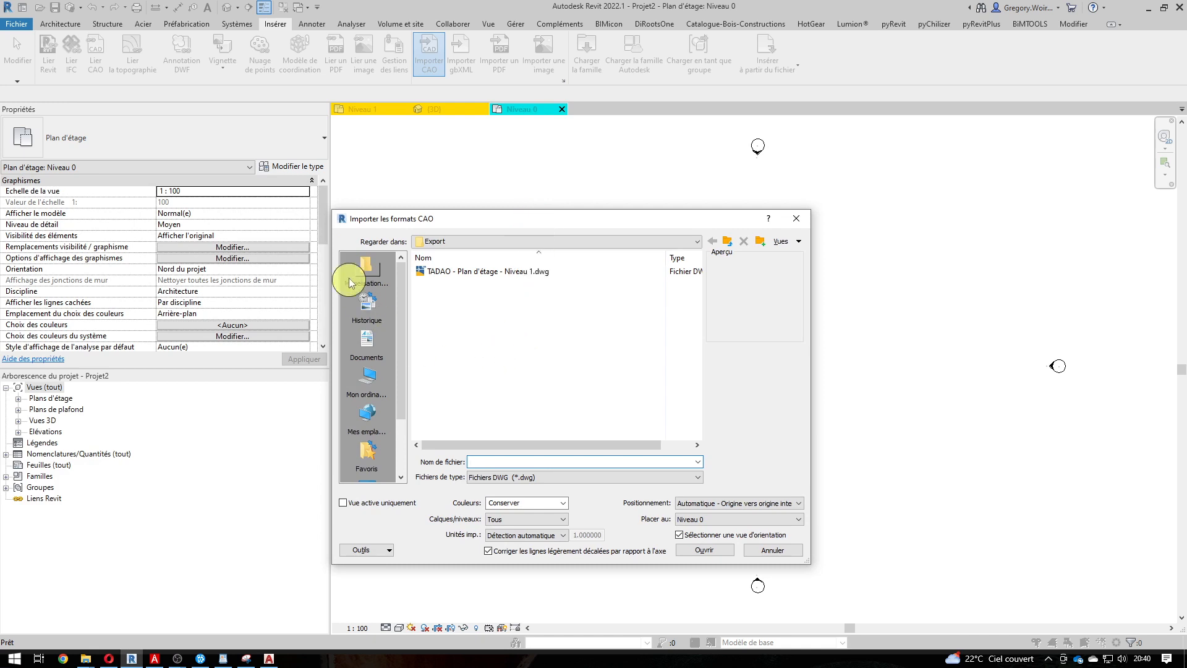
left_click(527, 276)
left_click_drag(569, 221, 517, 149)
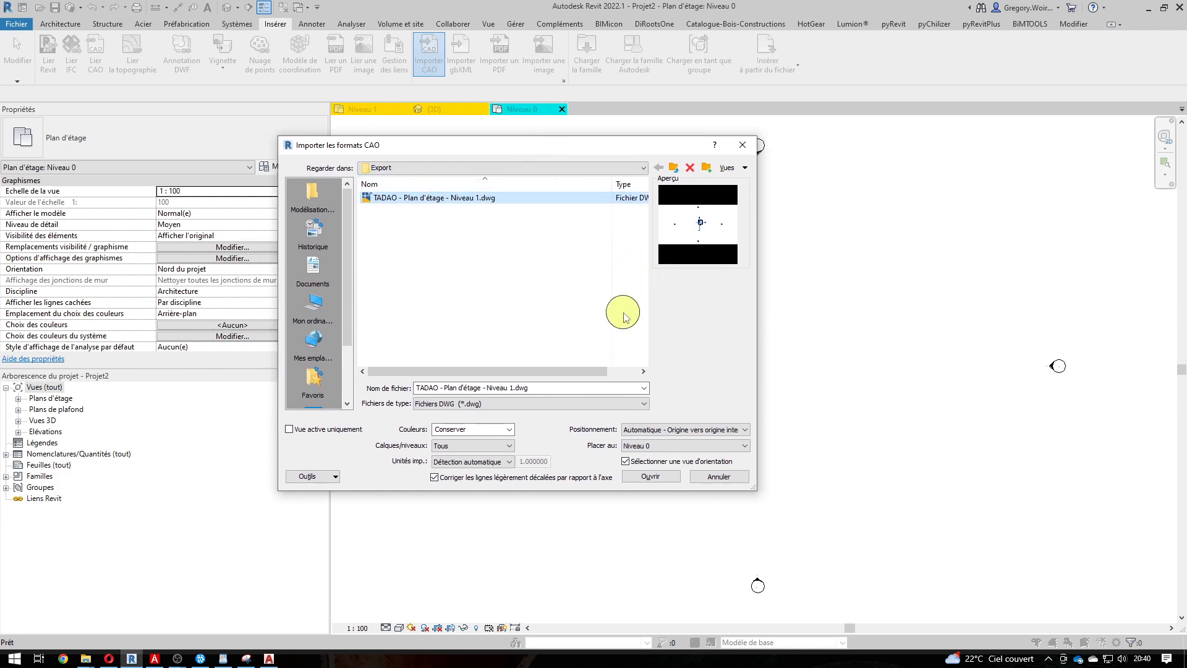
Step: Try the Inverser colour option for the imported drawing and settle on Noir et blanc
left_click(508, 433)
left_click(478, 459)
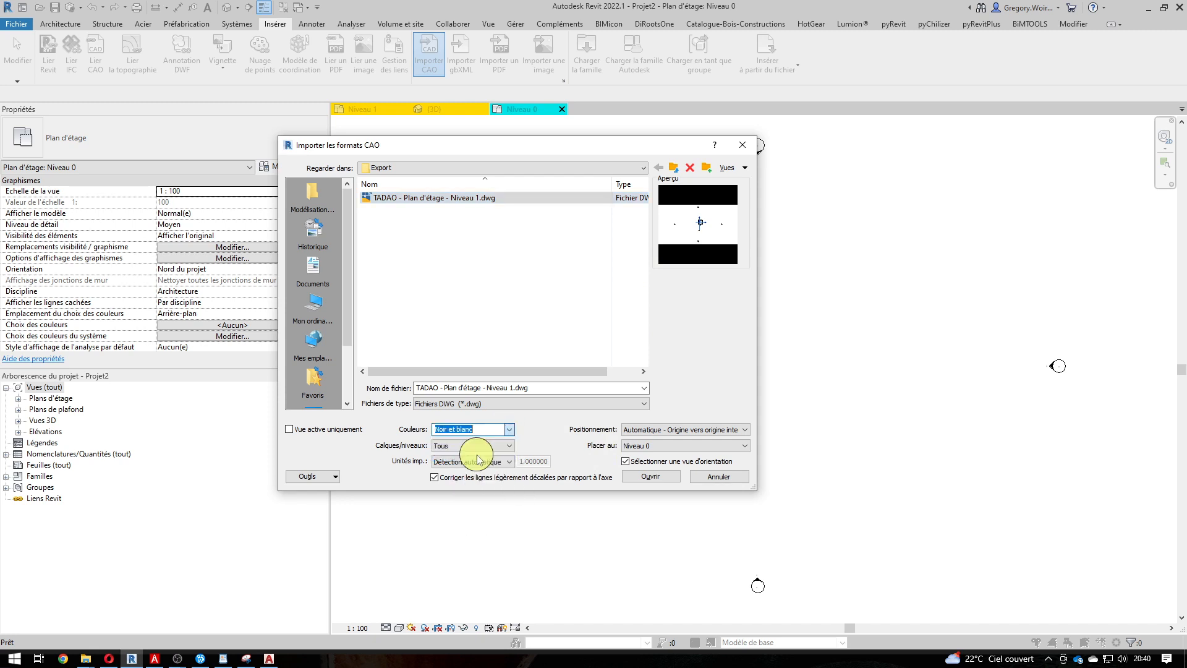
left_click(508, 431)
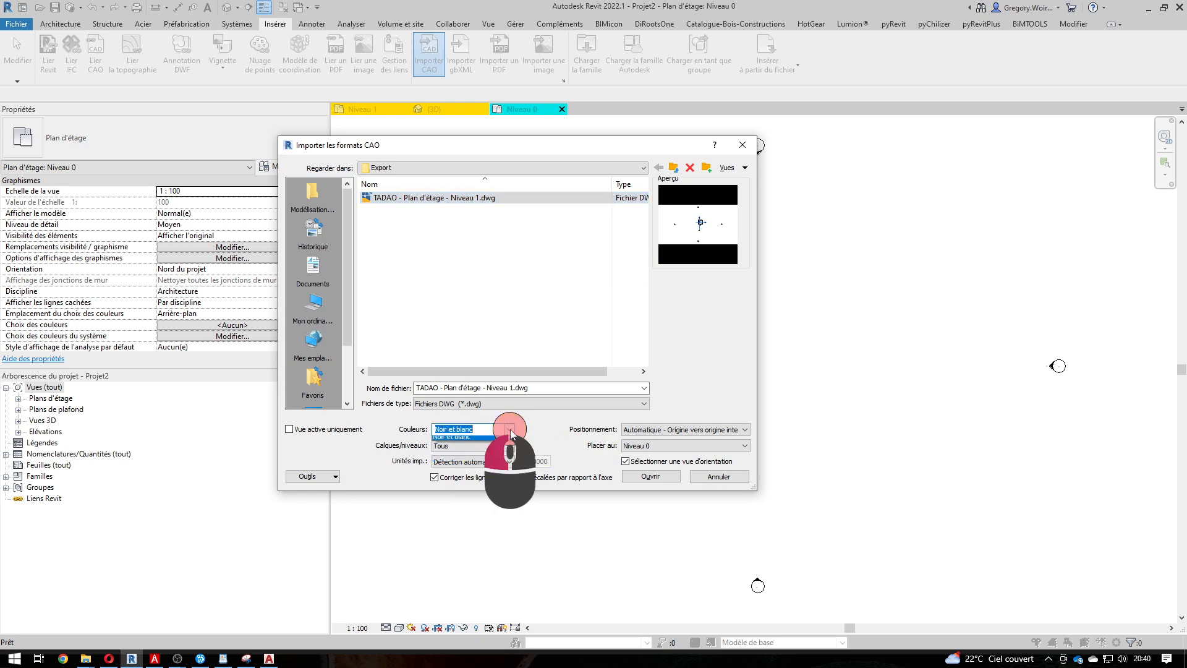
left_click(494, 440)
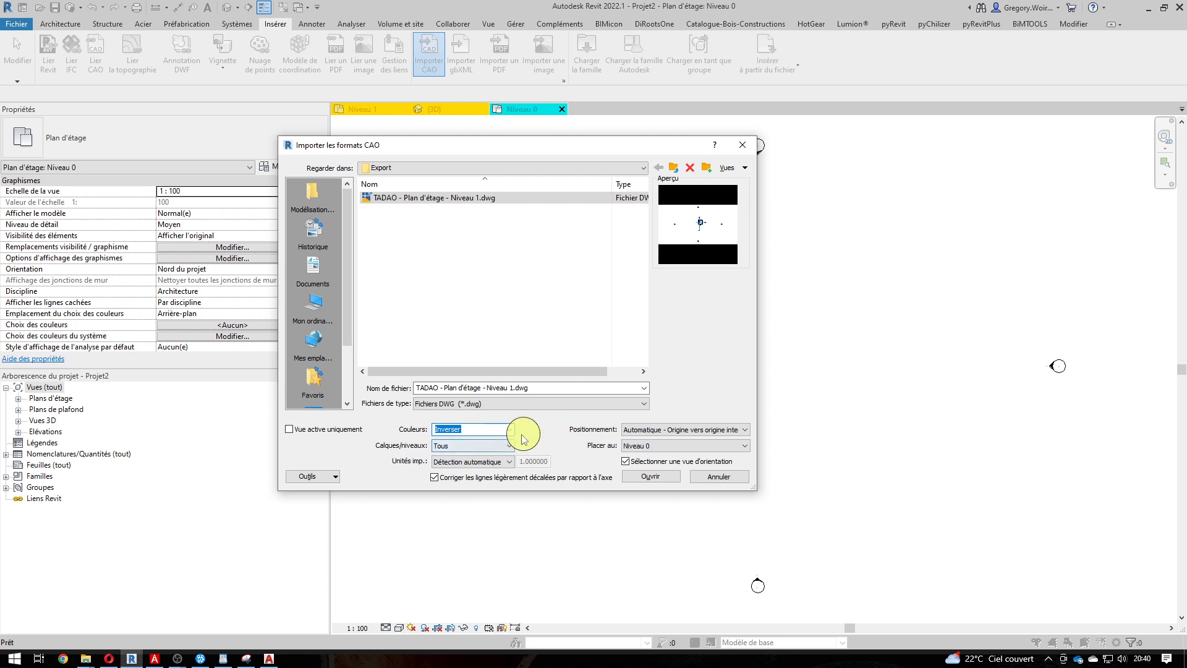
left_click(509, 431)
left_click(509, 459)
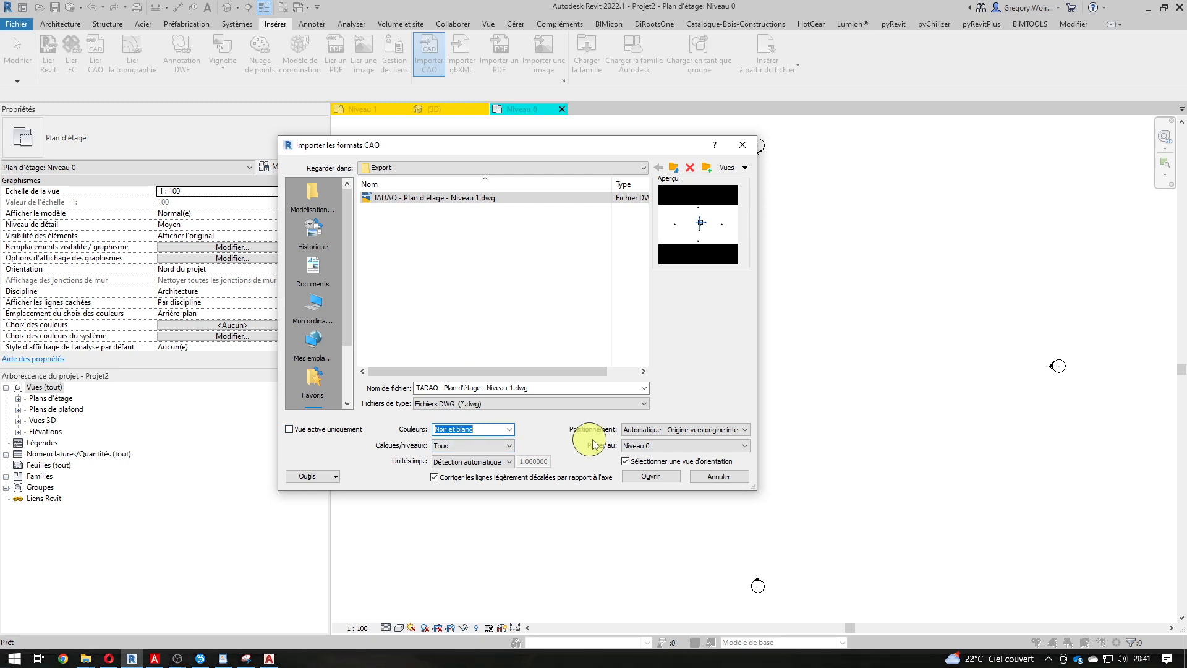
Step: Try centimètre and Facteur personnalisé as the import units, and return the setting to Détection automatique
left_click(511, 463)
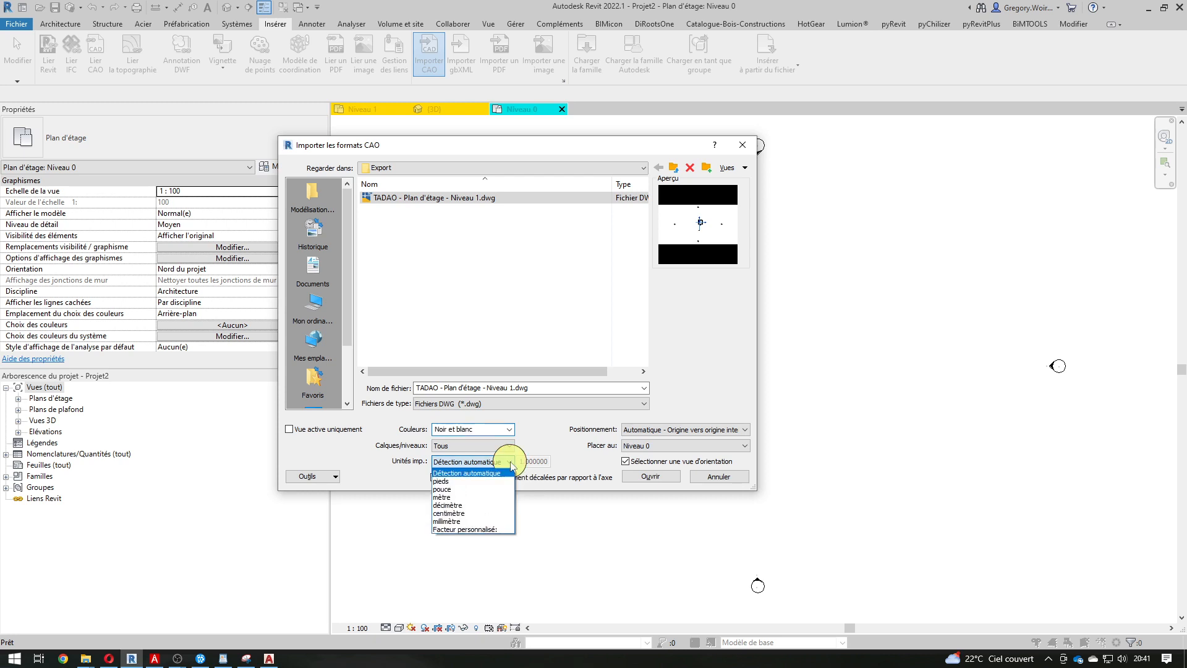
left_click(485, 513)
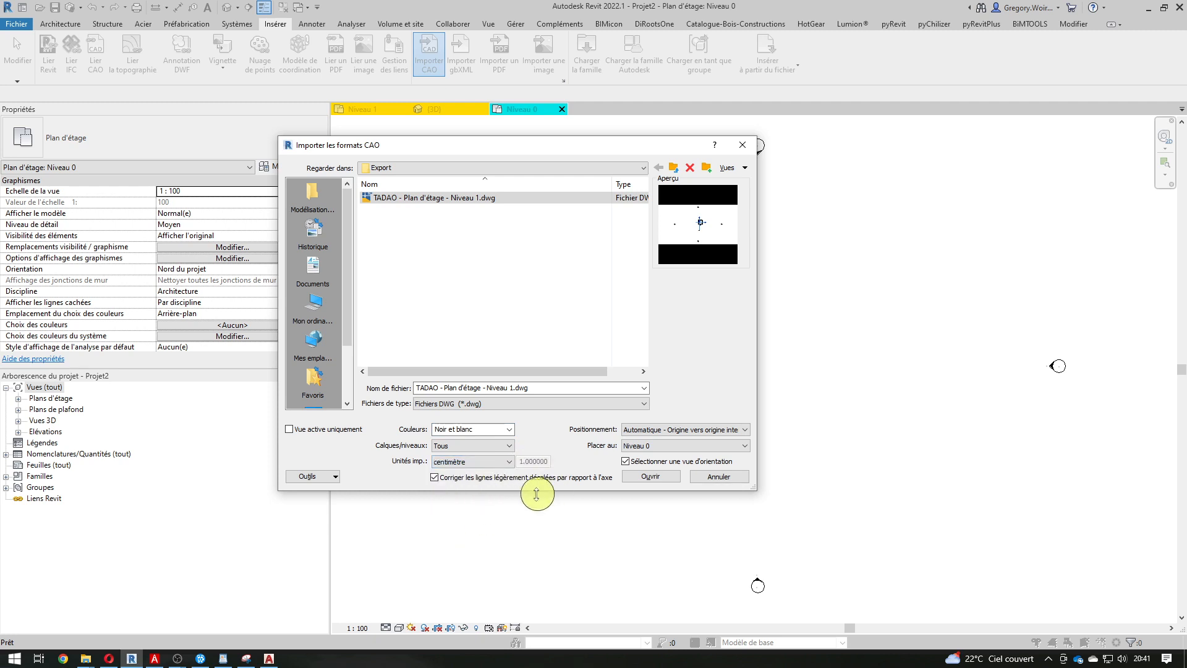
left_click(488, 483)
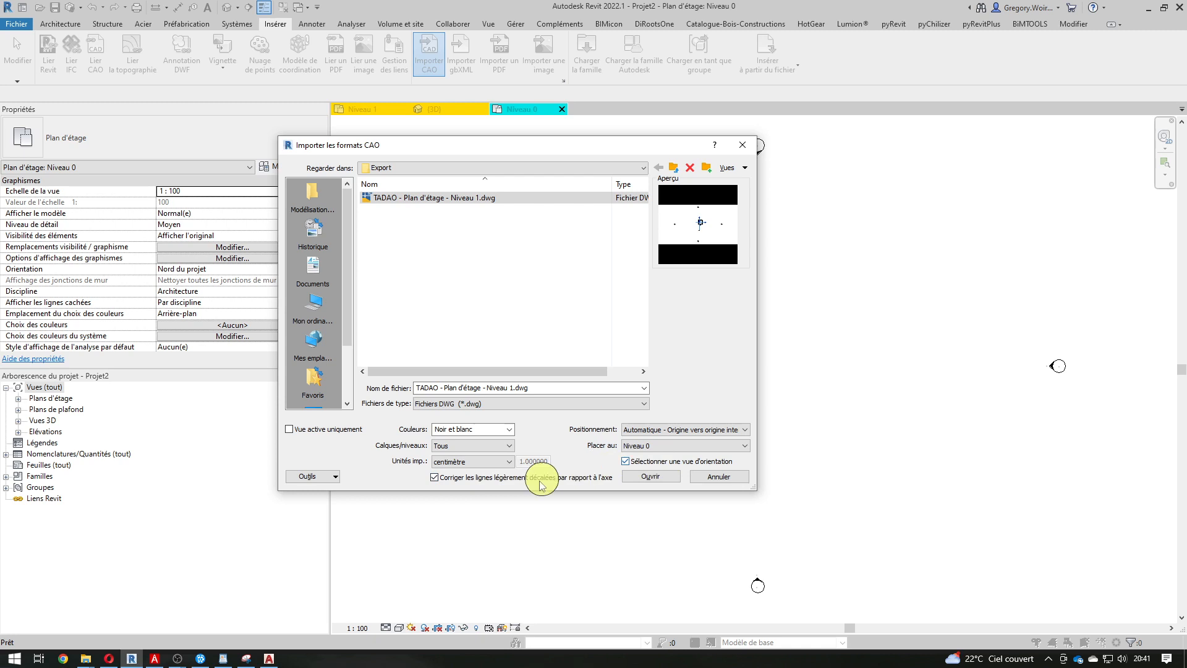
left_click(504, 462)
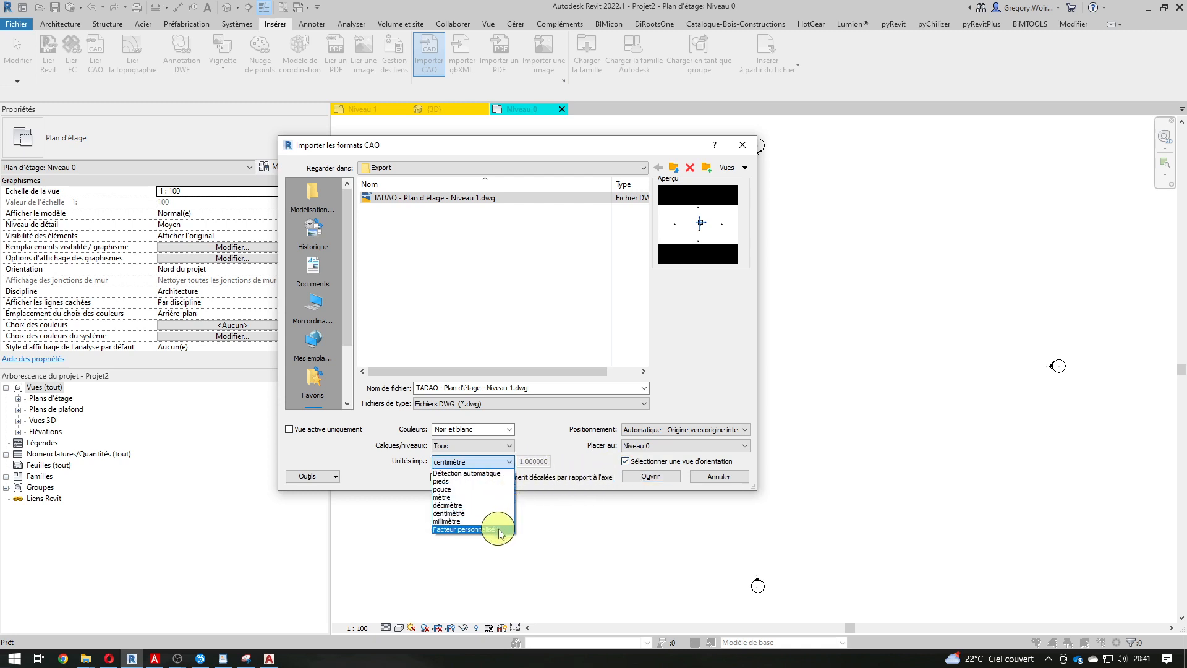
left_click(500, 531)
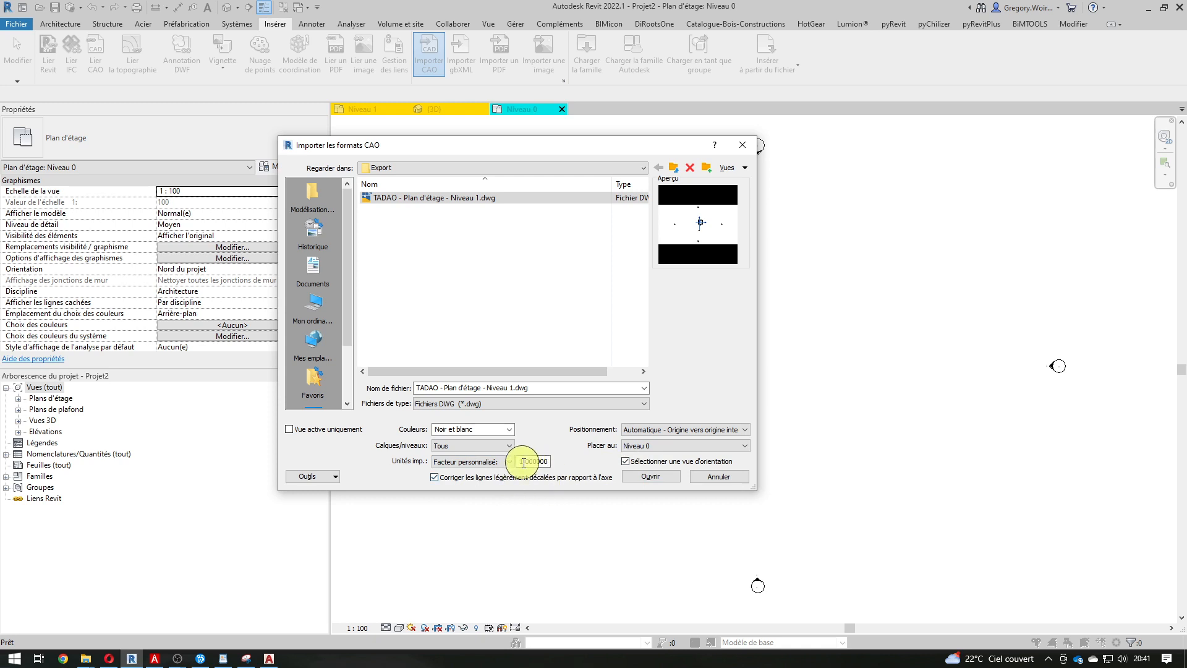
left_click(502, 462)
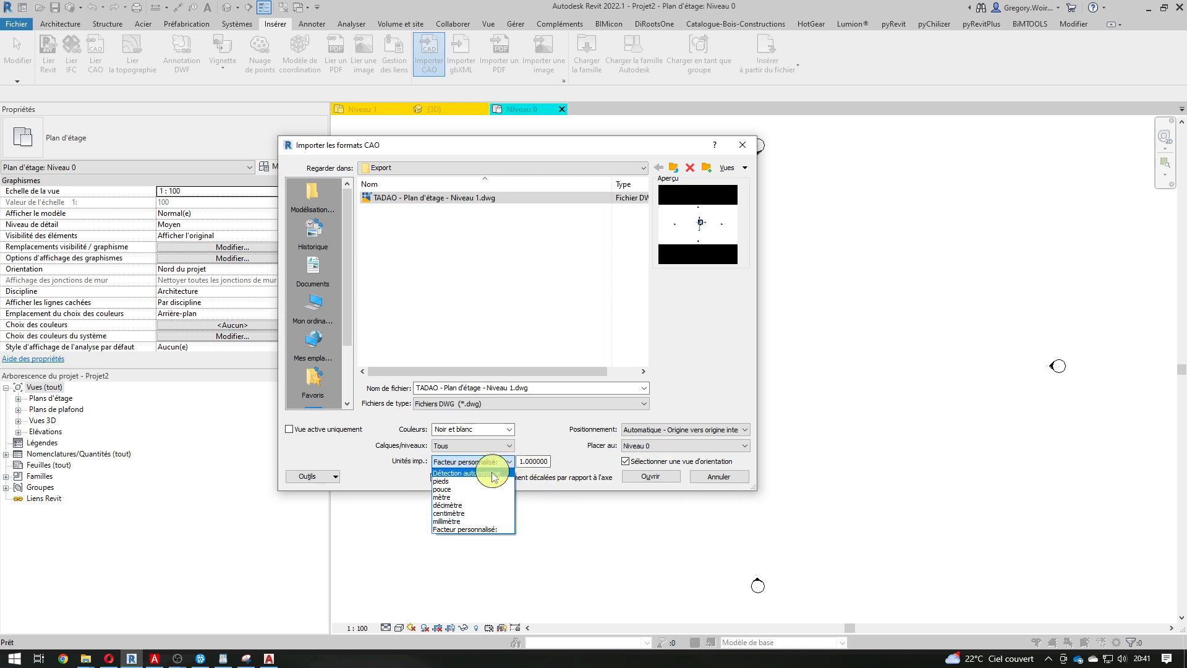
left_click(494, 474)
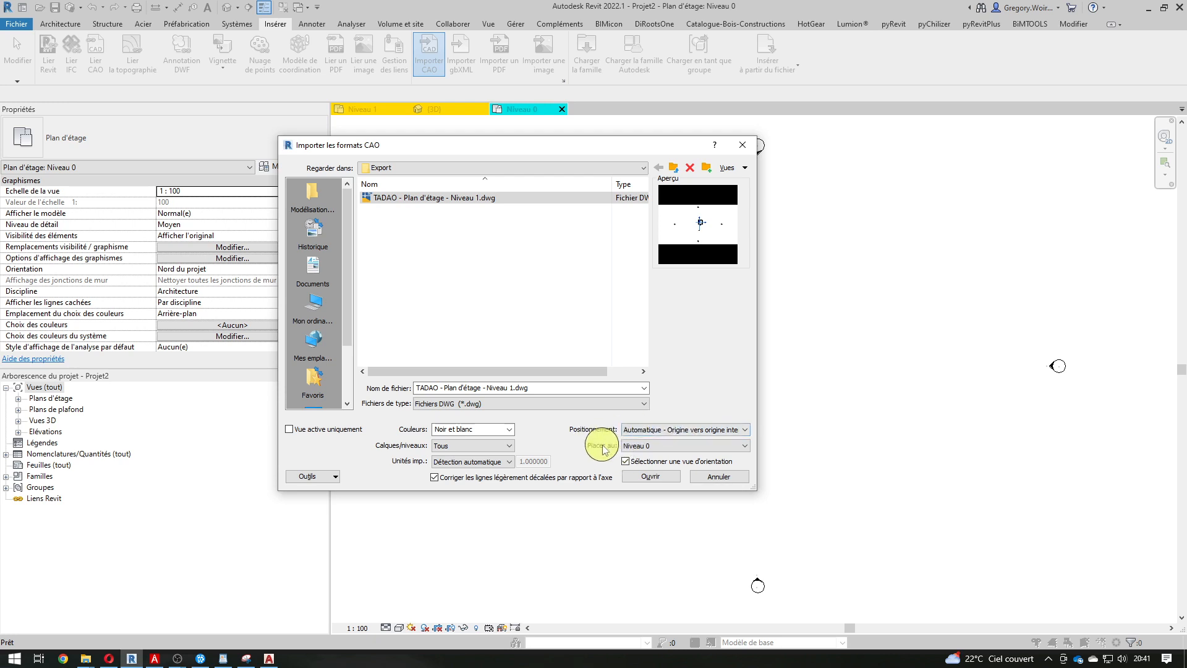
Step: Import the drawing at Niveau 0 with automatic origin-to-origin positioning, and select the placed plan to check its import properties
left_click(651, 476)
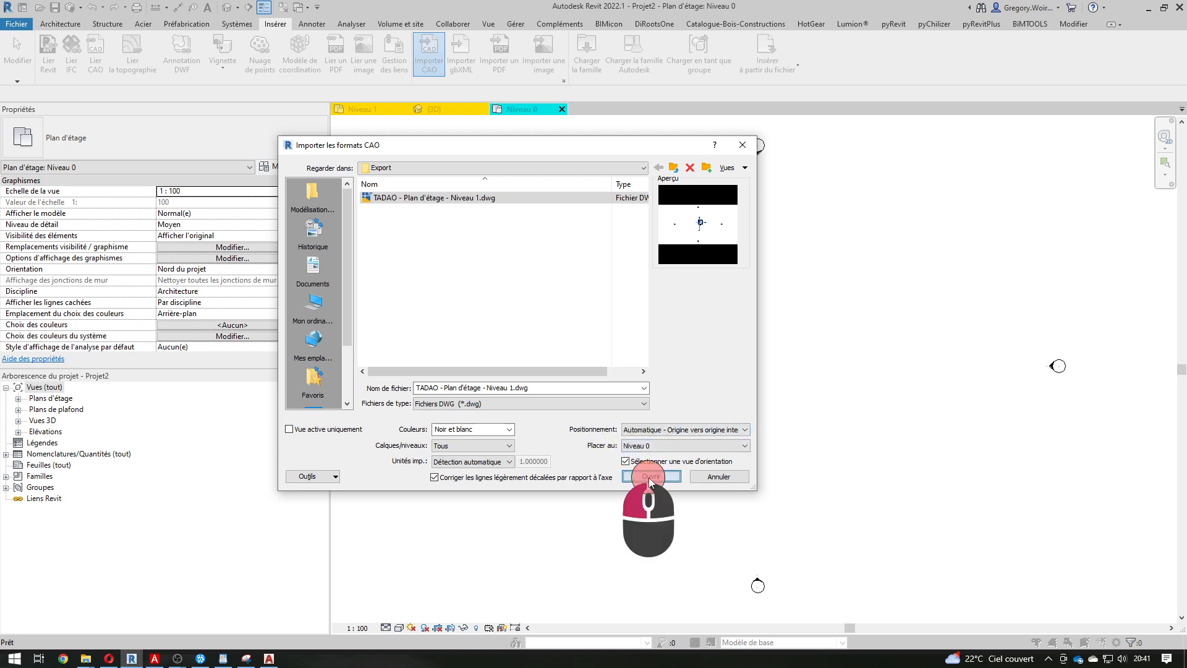
scroll(850, 368, "up", 3)
left_click(765, 347)
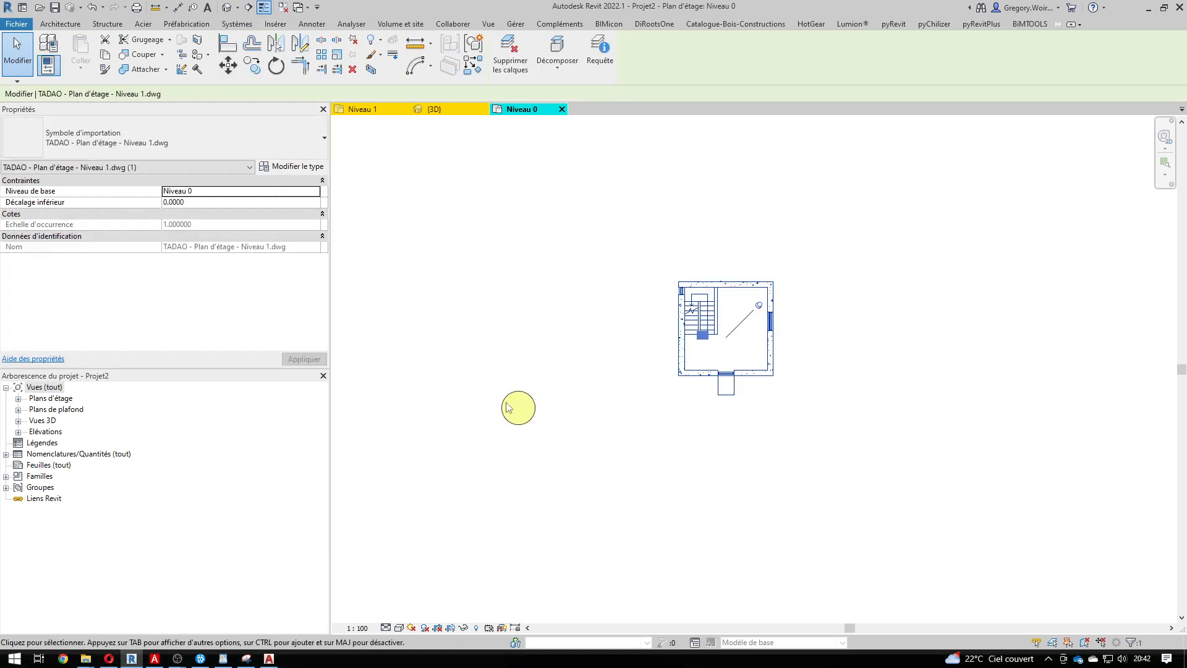
left_click(560, 366)
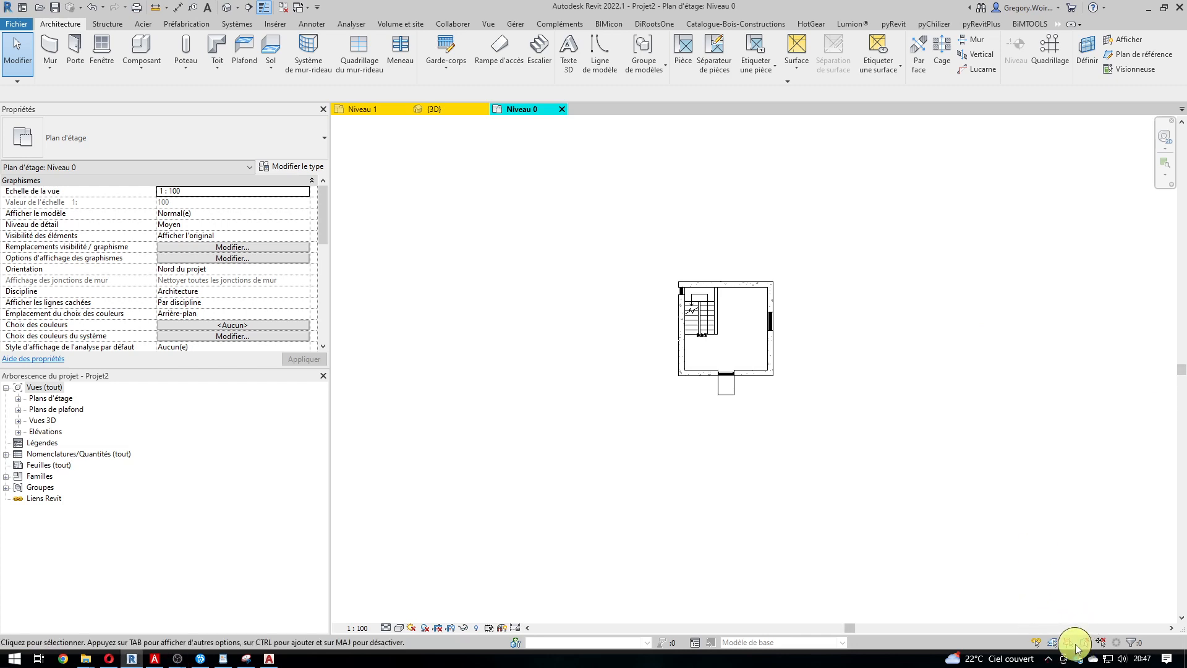
Step: Unpin the imported plan and move it diagonally down and to the left in the Niveau 0 view
left_click(766, 371)
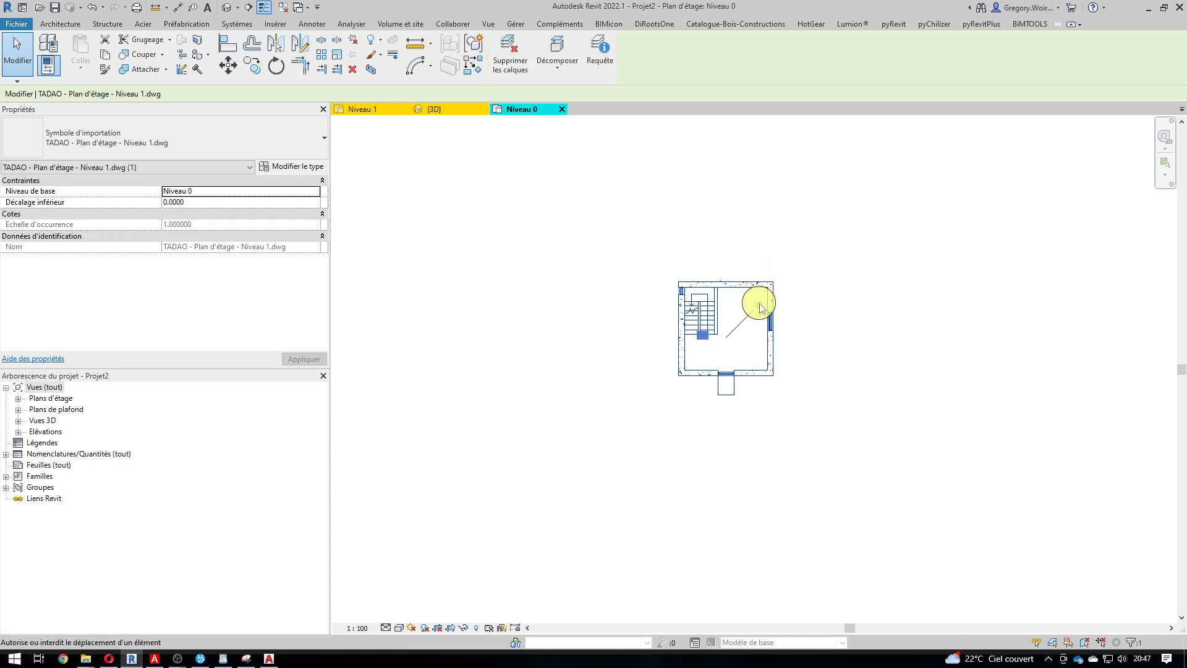
left_click_drag(771, 303, 669, 352)
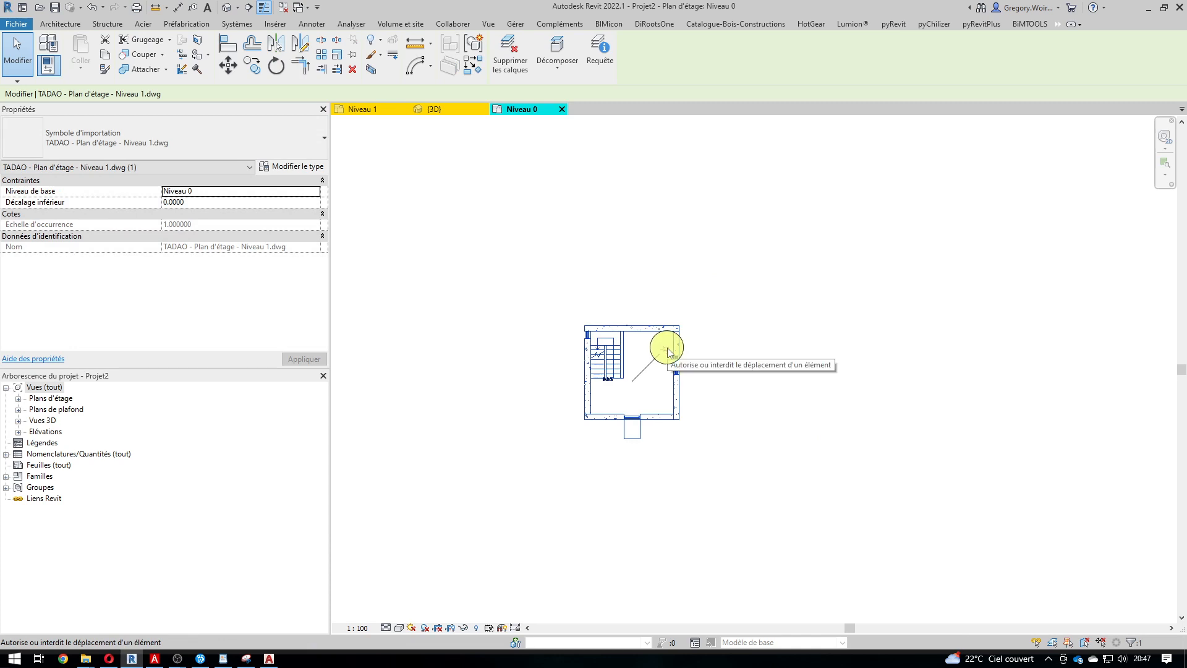
Step: Pin the imported plan at its new location and try to move it again to test the lock
left_click(667, 348)
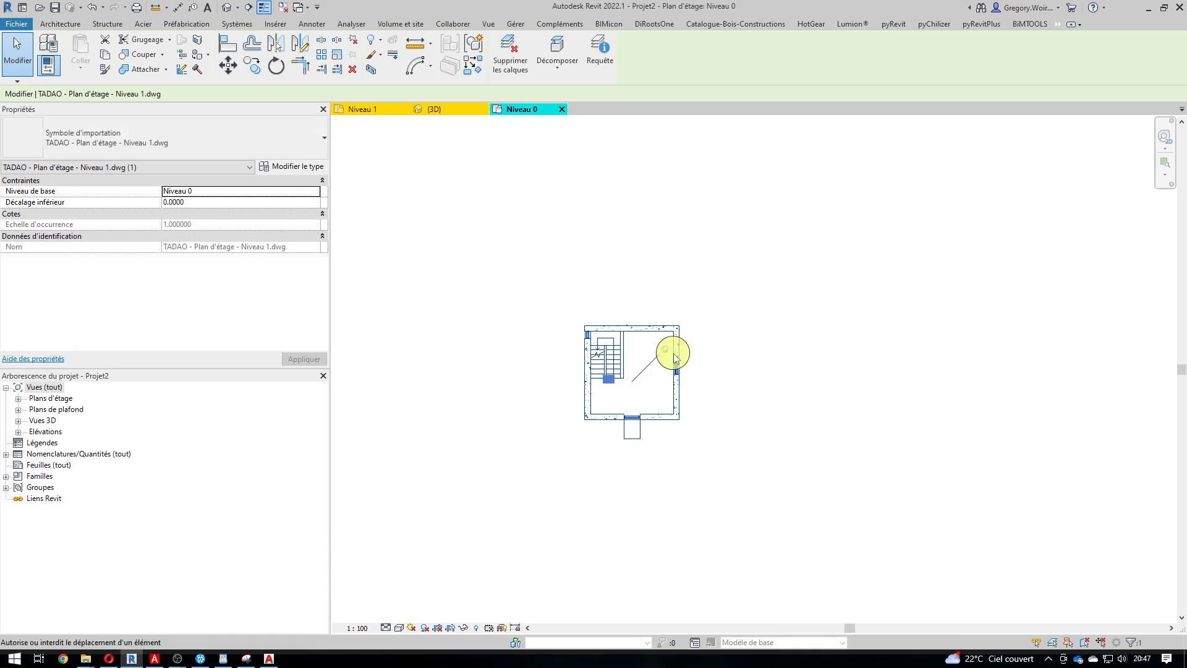
left_click_drag(673, 331, 760, 311)
left_click_drag(651, 329, 476, 335)
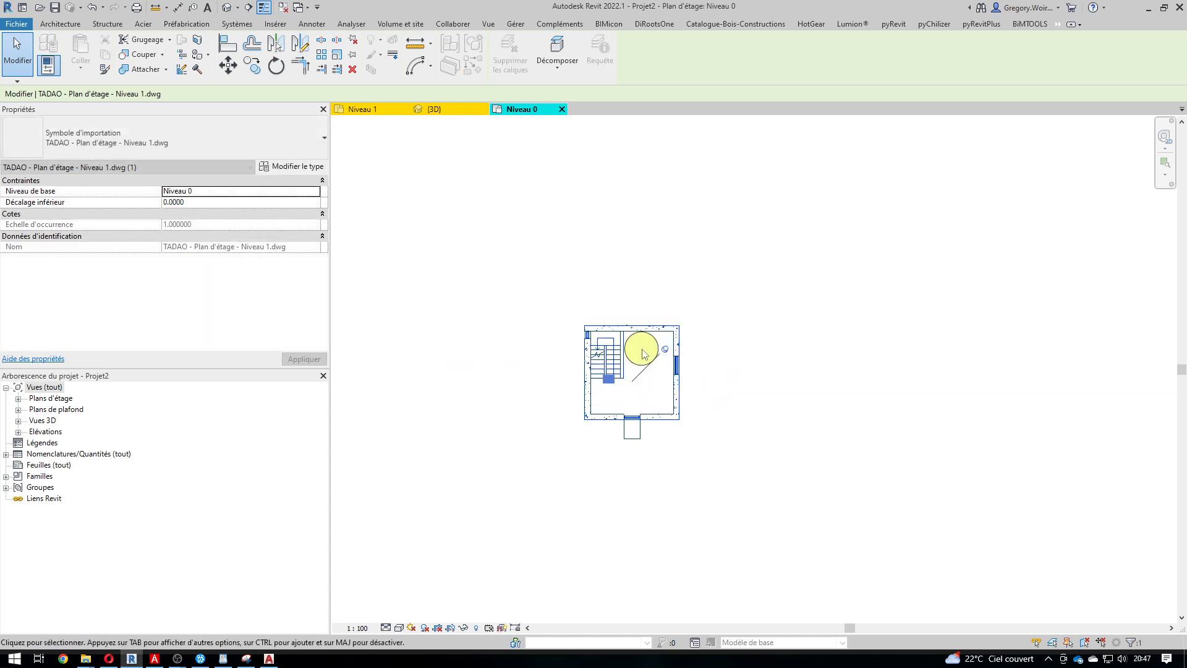
Step: Turn off the selection of pinned elements and test whether the pinned plan can still be selected and moved
left_click_drag(628, 331, 625, 557)
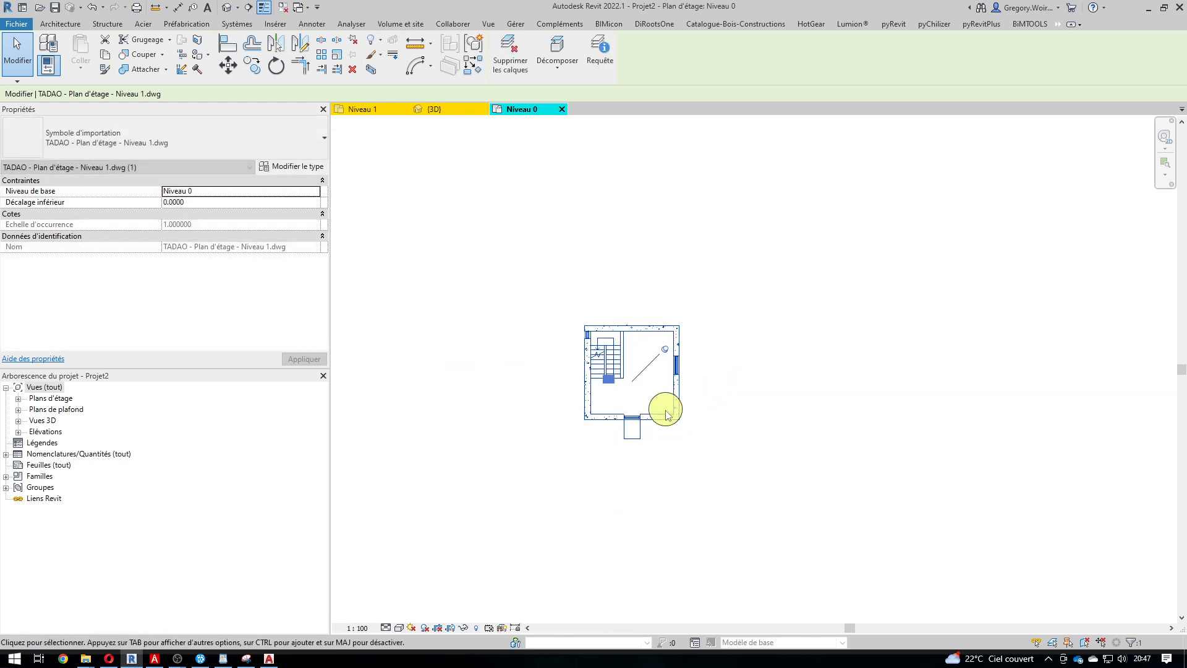
left_click_drag(659, 418, 822, 403)
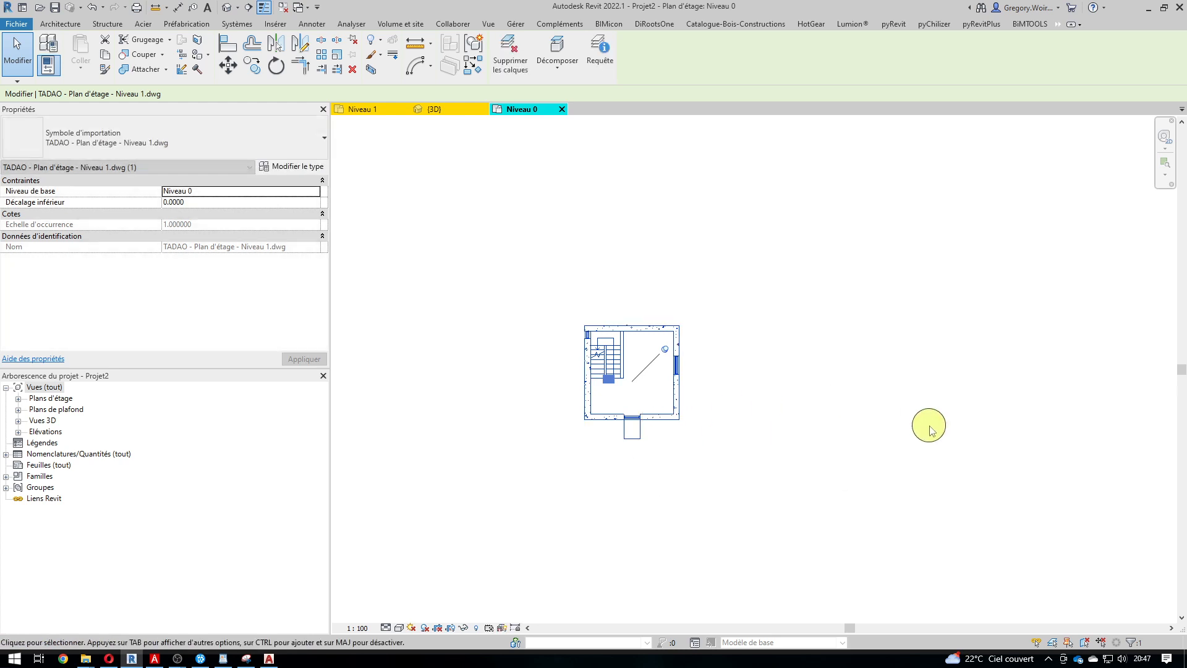
left_click(1068, 647)
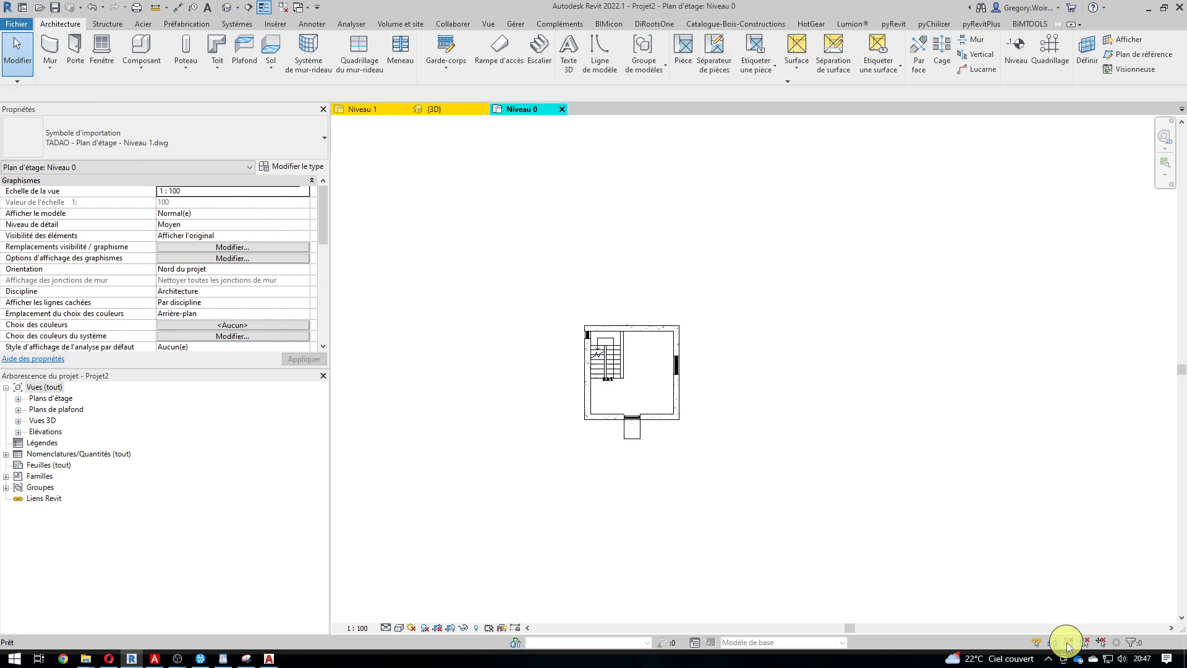
left_click_drag(655, 413, 771, 418)
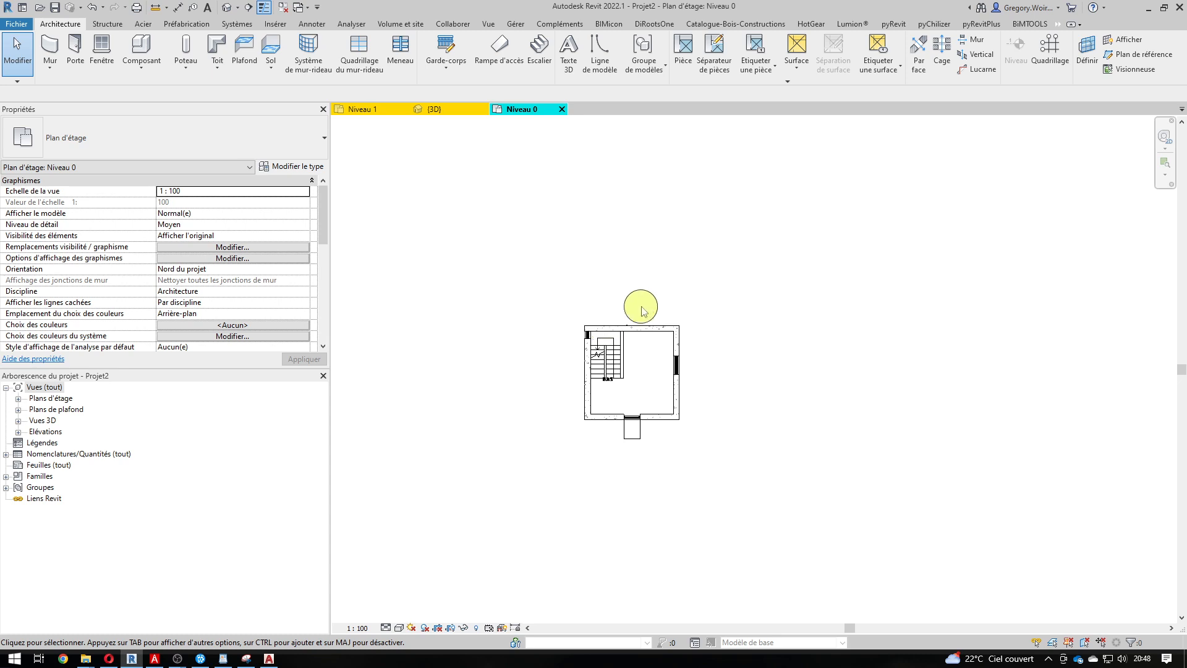
Step: Trace a Générique - Ext. 200 mm wall along the imported plan's upper edge between its two outer corners, and select the wall
left_click(51, 49)
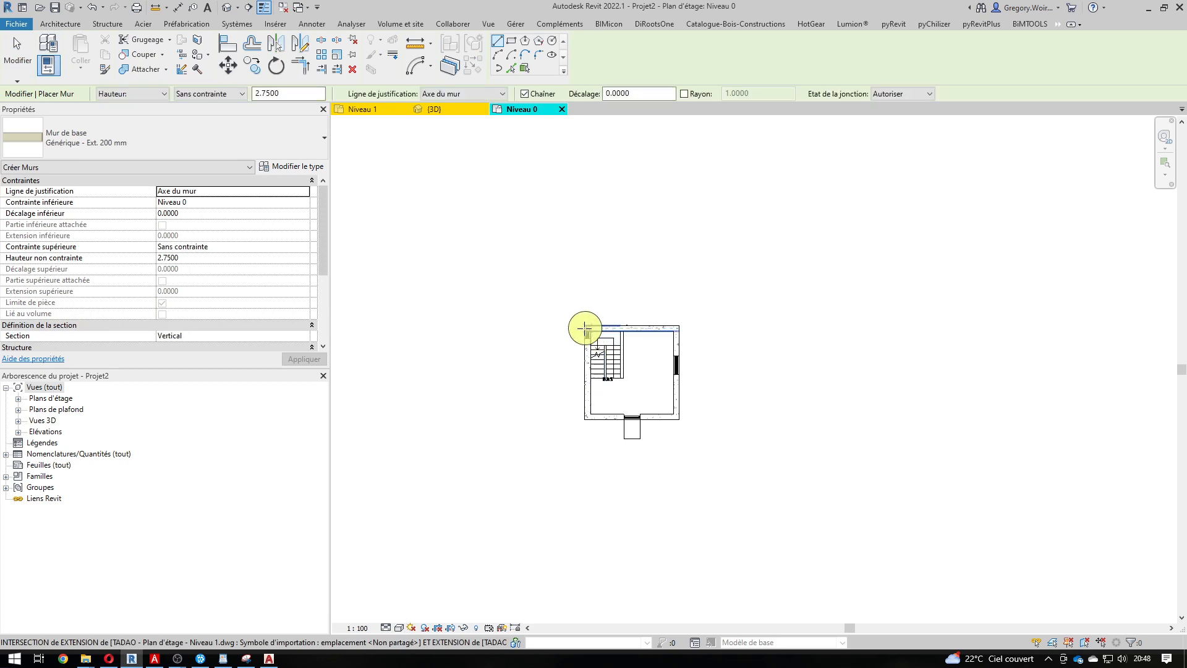
scroll(586, 326, "up", 3)
scroll(589, 327, "up", 2)
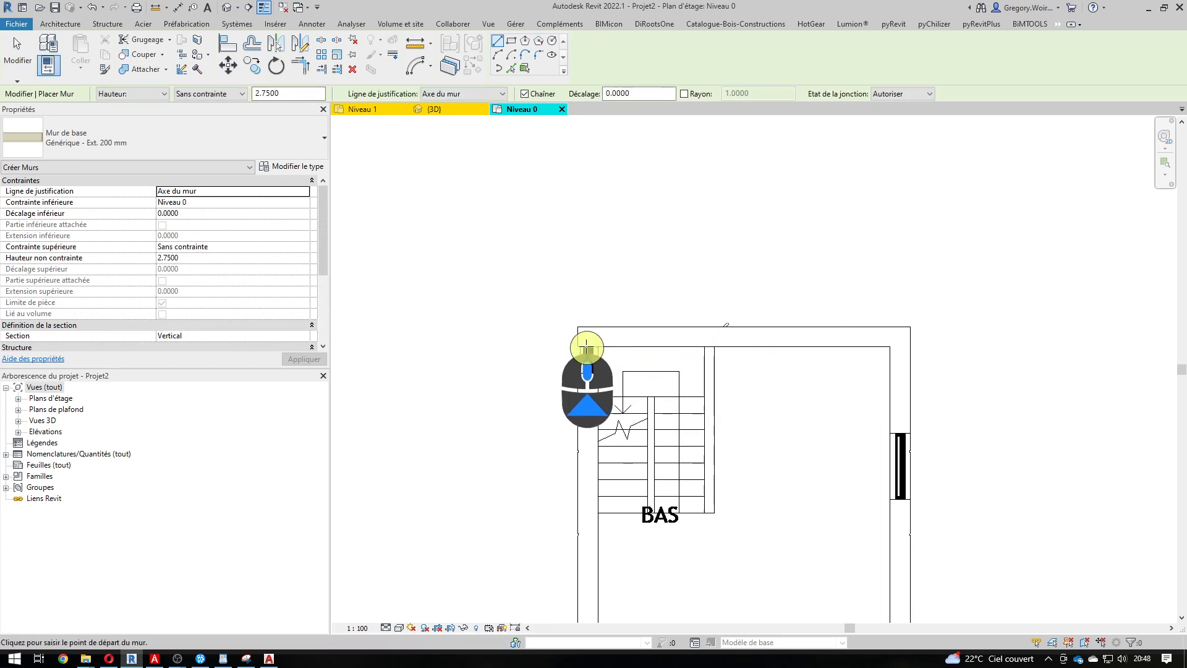
left_click(578, 326)
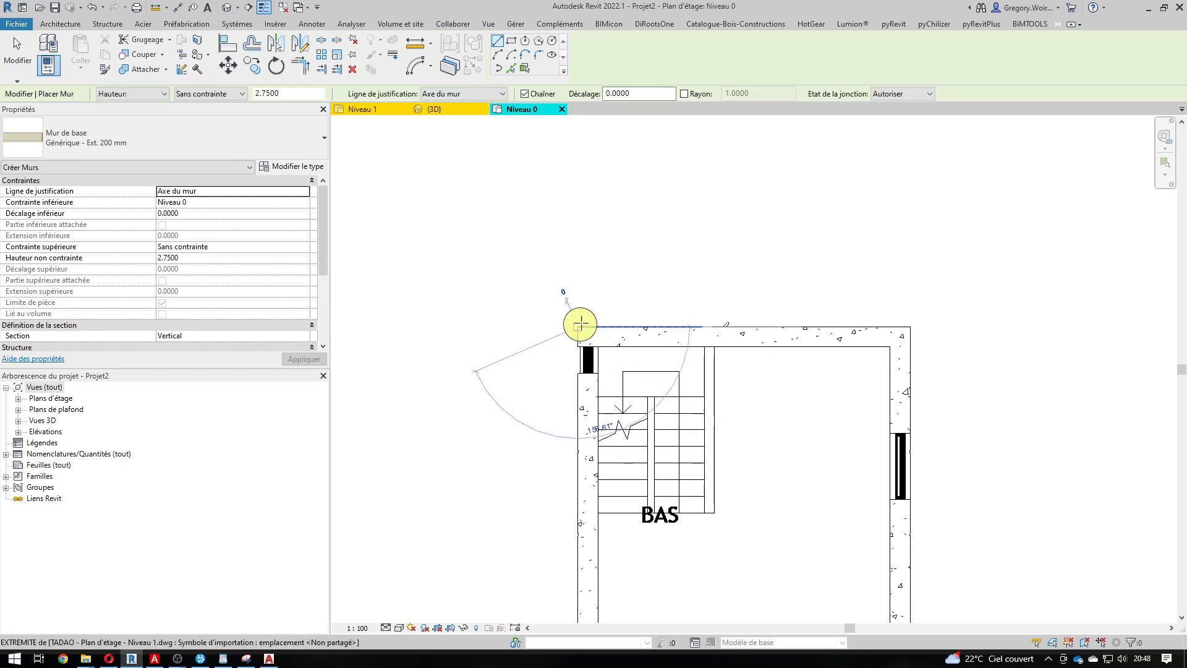
left_click(910, 327)
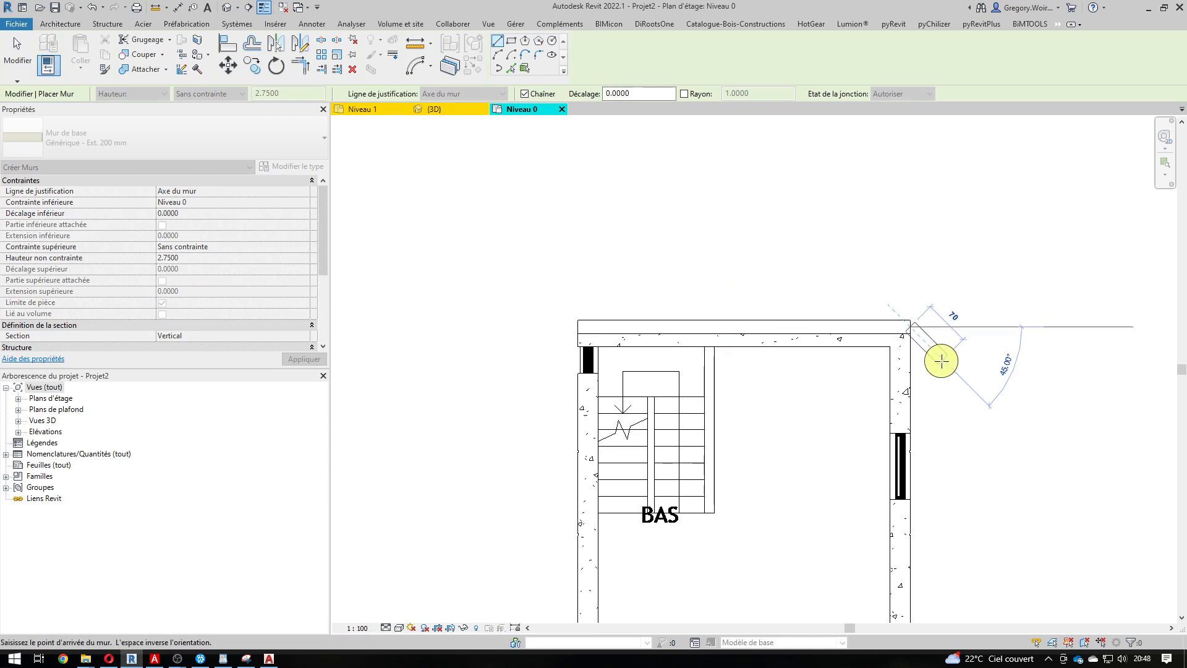
key("Escape")
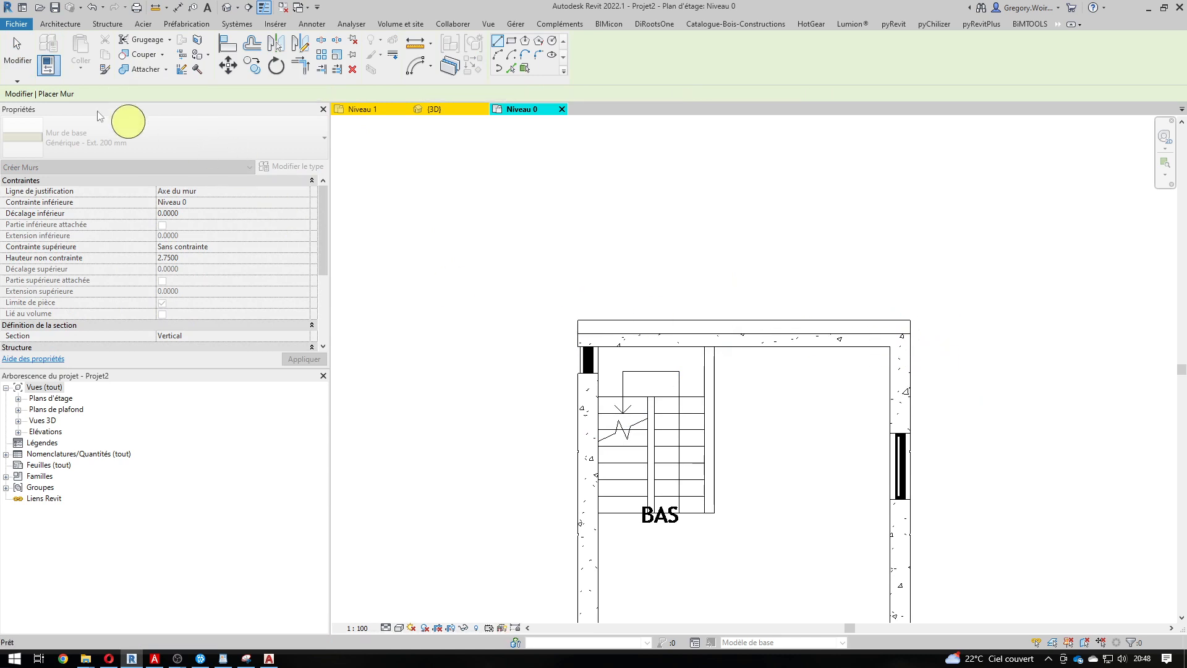
left_click(19, 51)
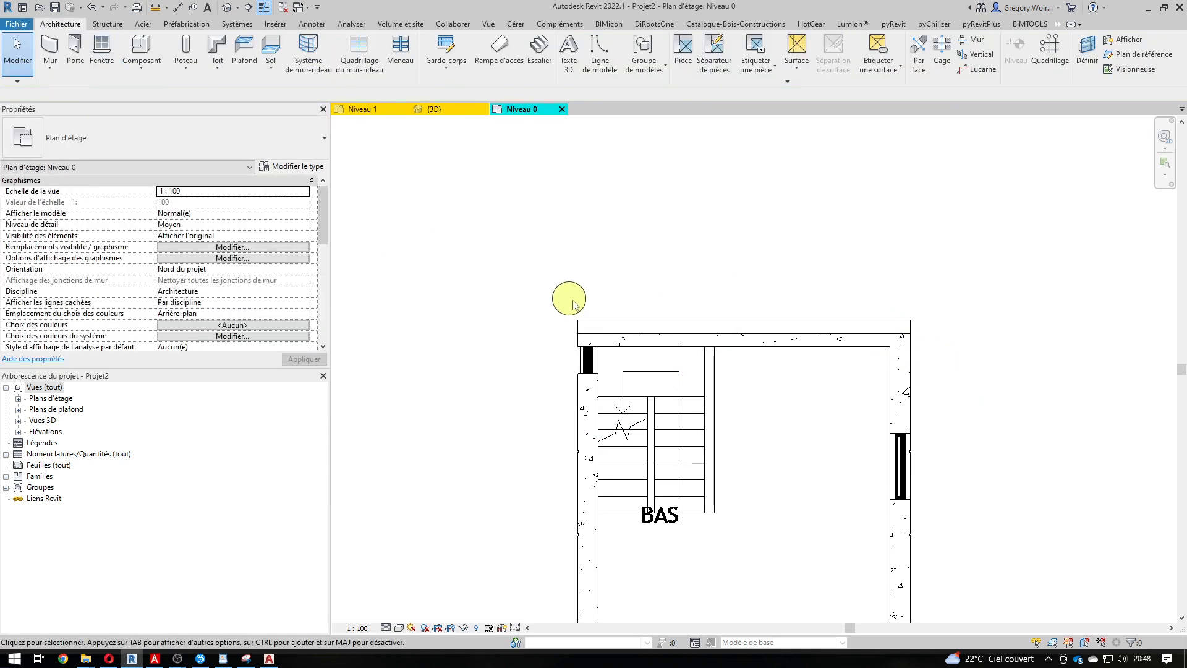
left_click(587, 318)
left_click(654, 264)
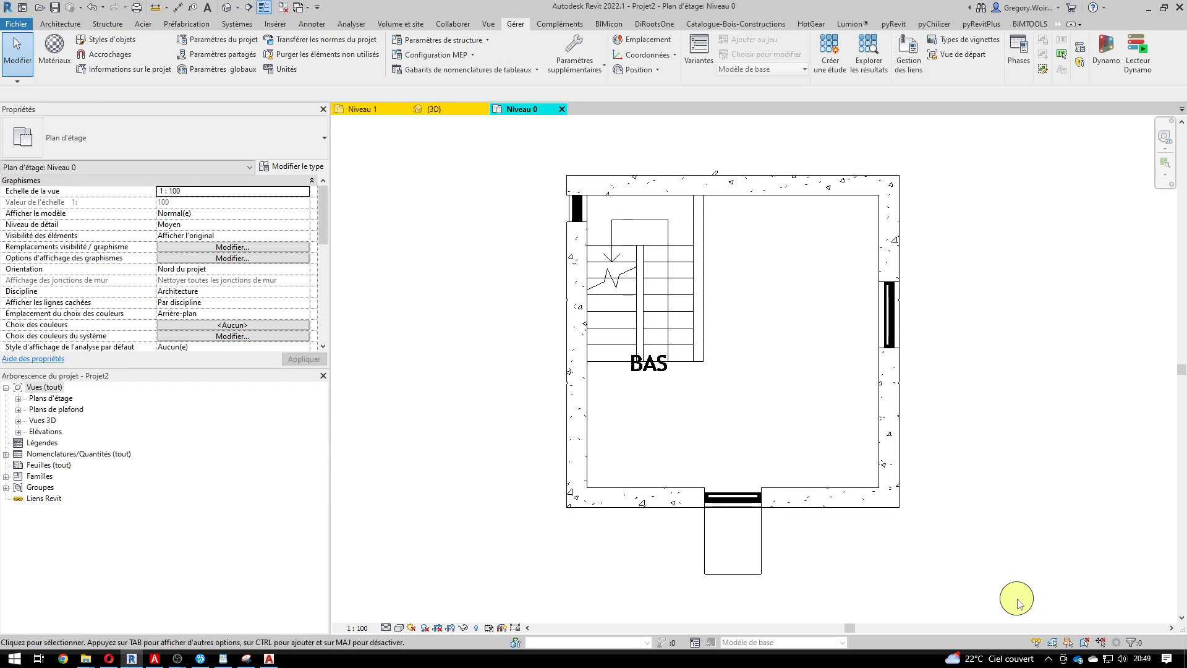
Step: Hide the imported TADAO - Plan d'étage - Niveau 1.dwg drawing through the visibility overrides of the Niveau 0 view
left_click(251, 247)
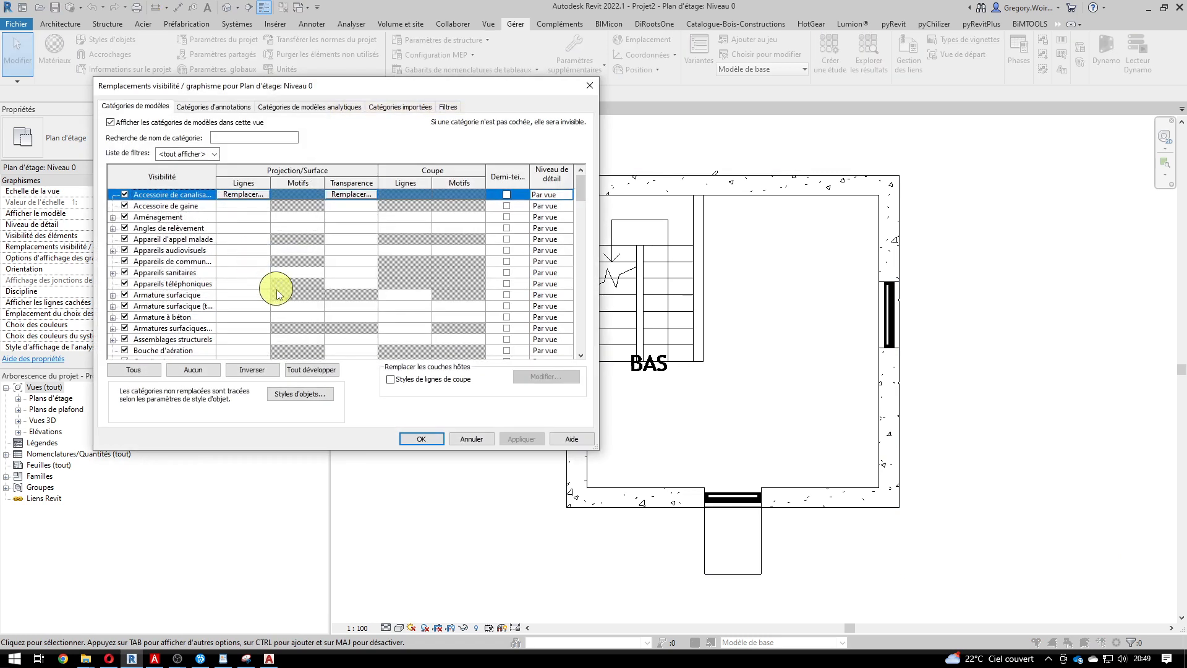
left_click(410, 108)
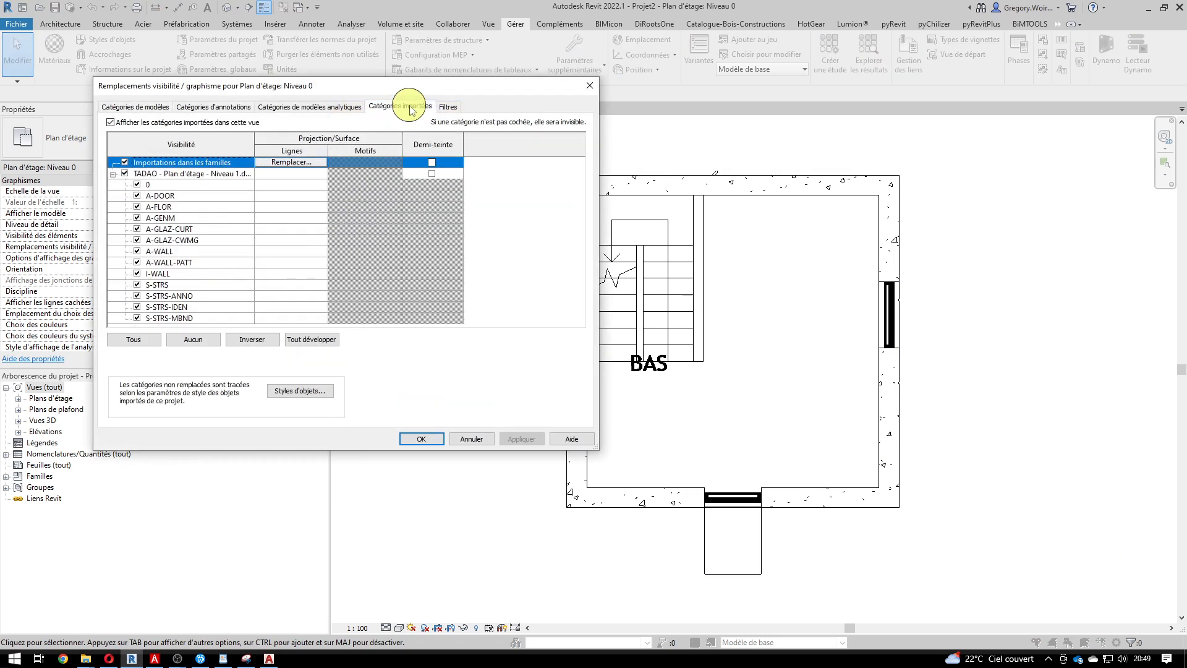
left_click(126, 173)
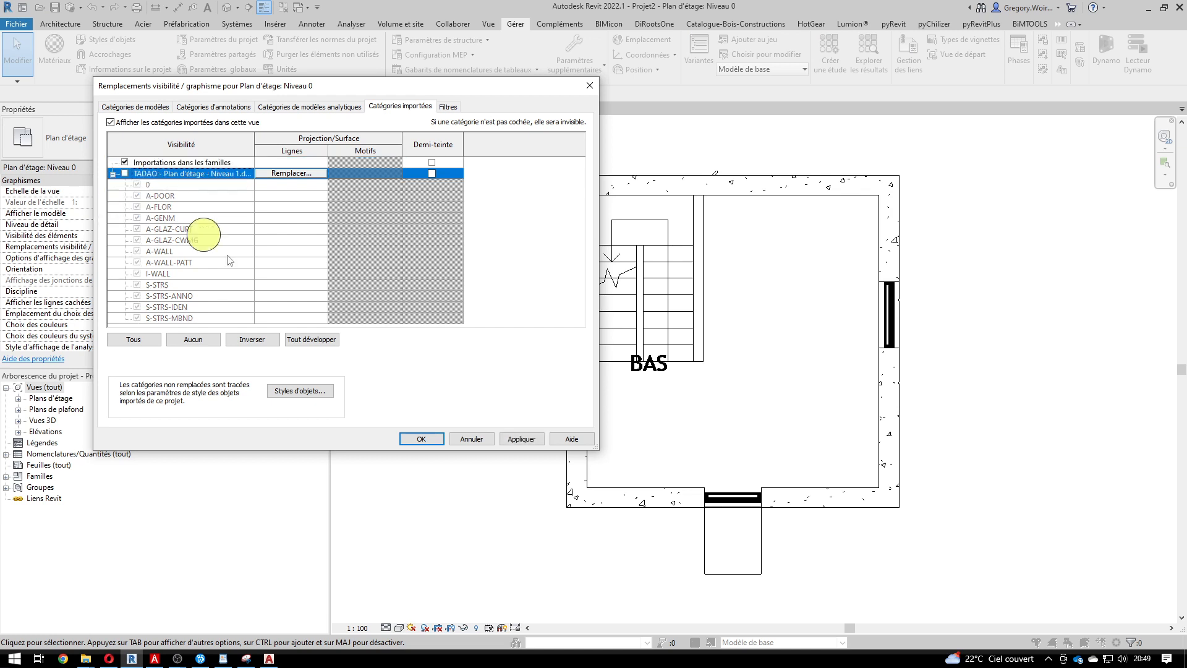
left_click(507, 438)
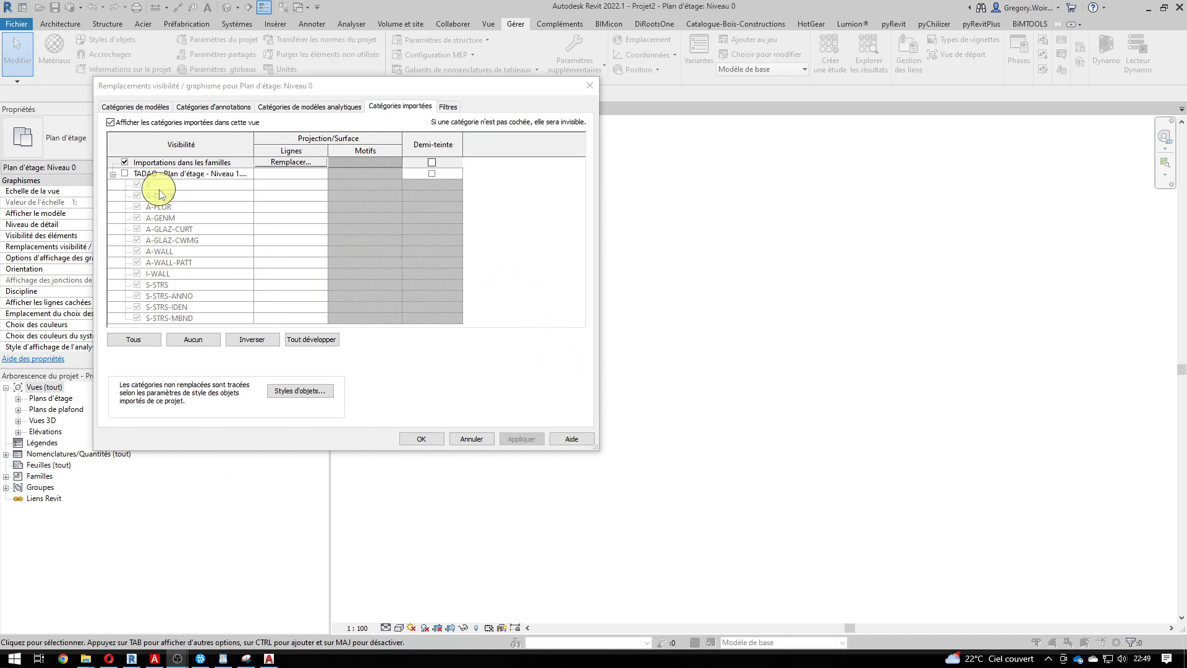
Step: Make the imported drawing visible again and hide its layers 0, A-DOOR, A-FLOR, A-GENM, A-GLAZ-CURT and A-GLAZ-CWMG
left_click(124, 174)
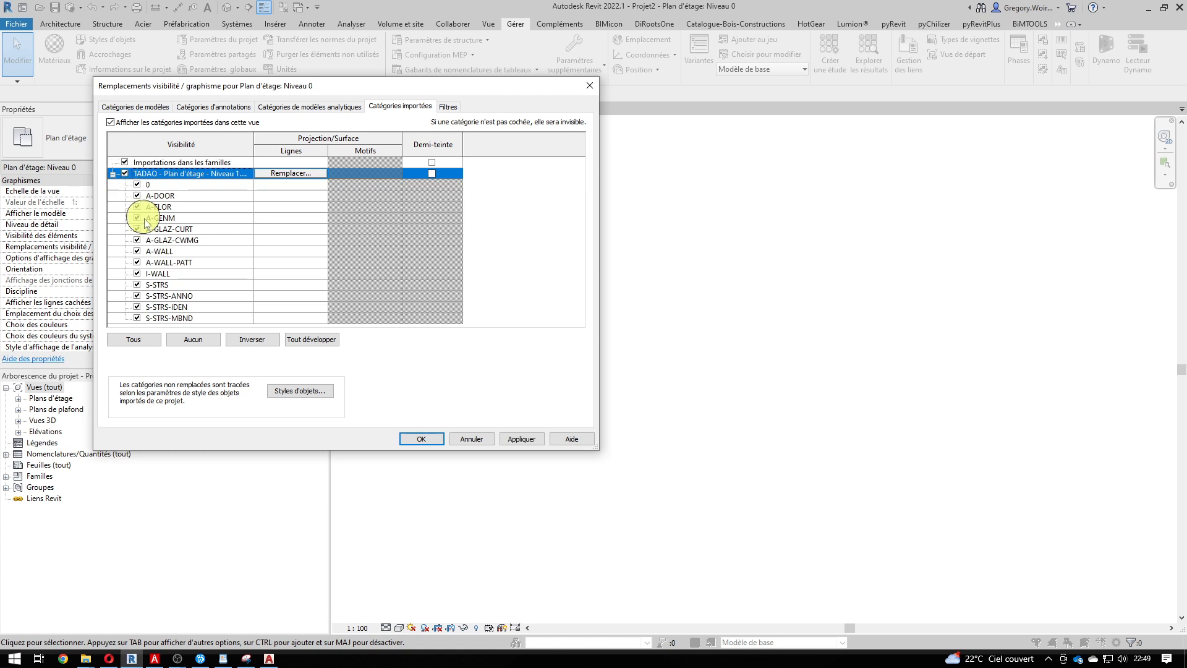
left_click(148, 240)
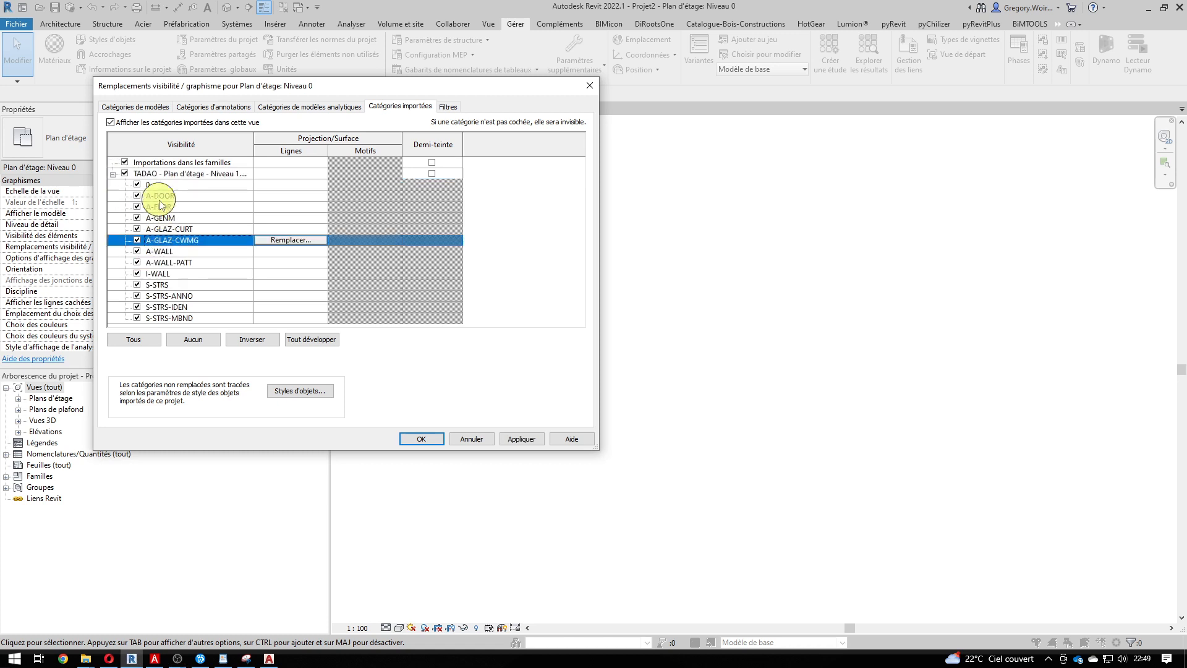
left_click(165, 187, "shift")
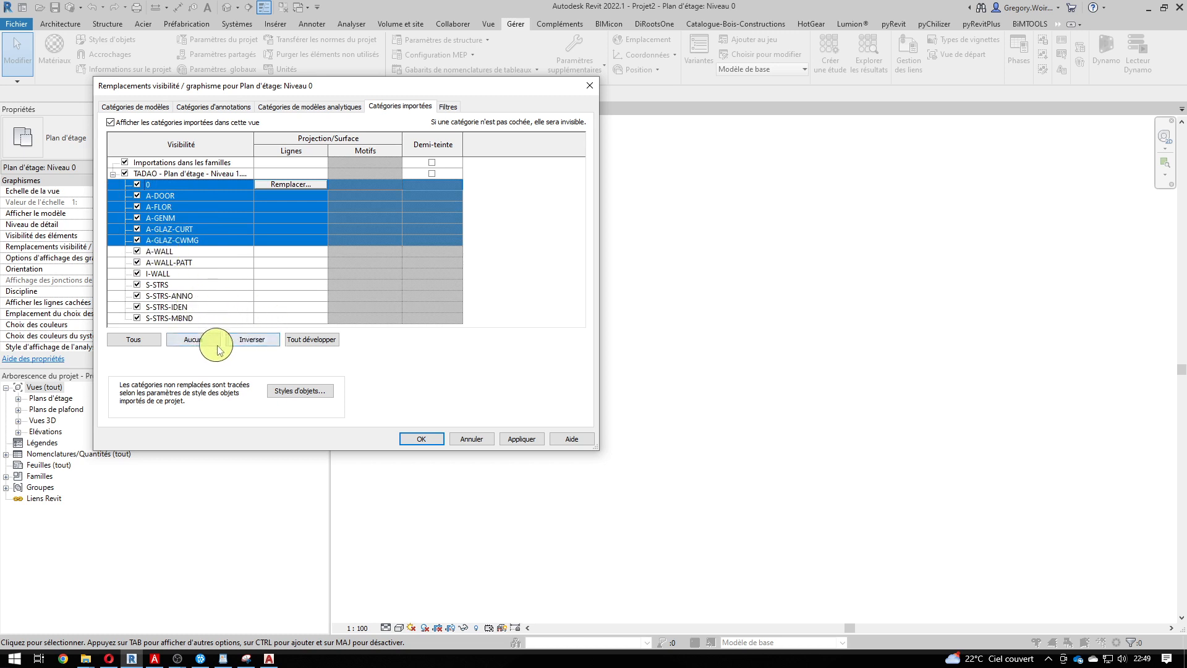
left_click(136, 240)
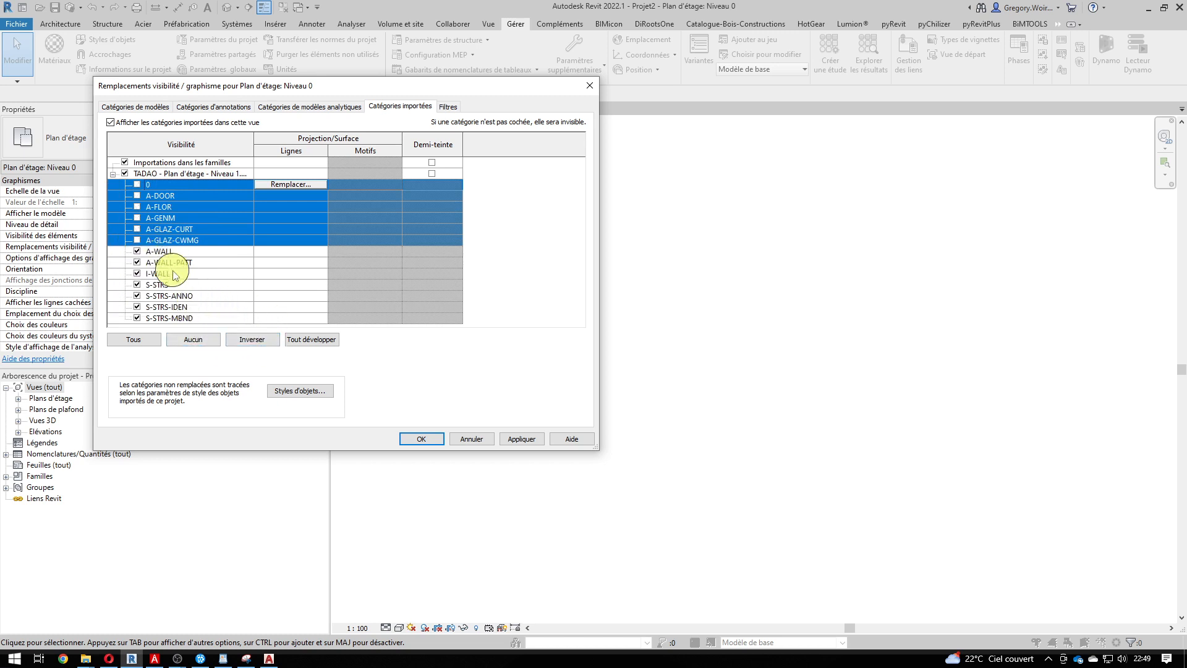
Step: Hide the layers S-STRS, S-STRS-ANNO, S-STRS-IDEN and S-STRS-MBND, apply the overrides, and uncover the plan to check the wall layers
left_click(162, 285)
left_click(164, 317, "shift")
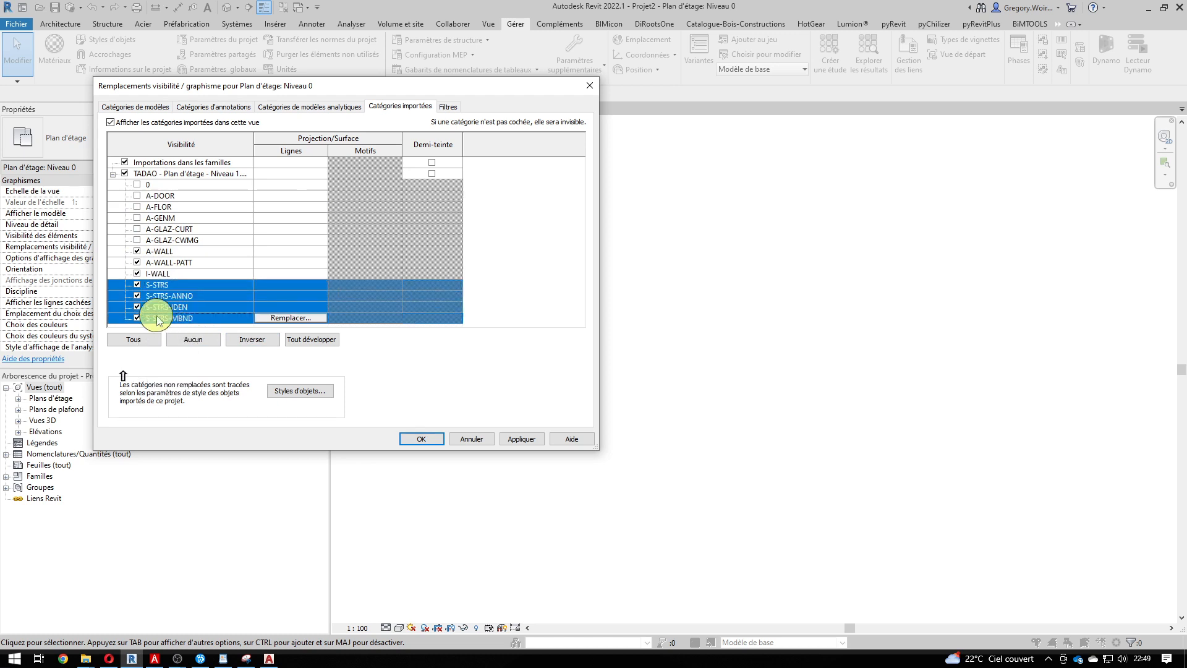
left_click(518, 437)
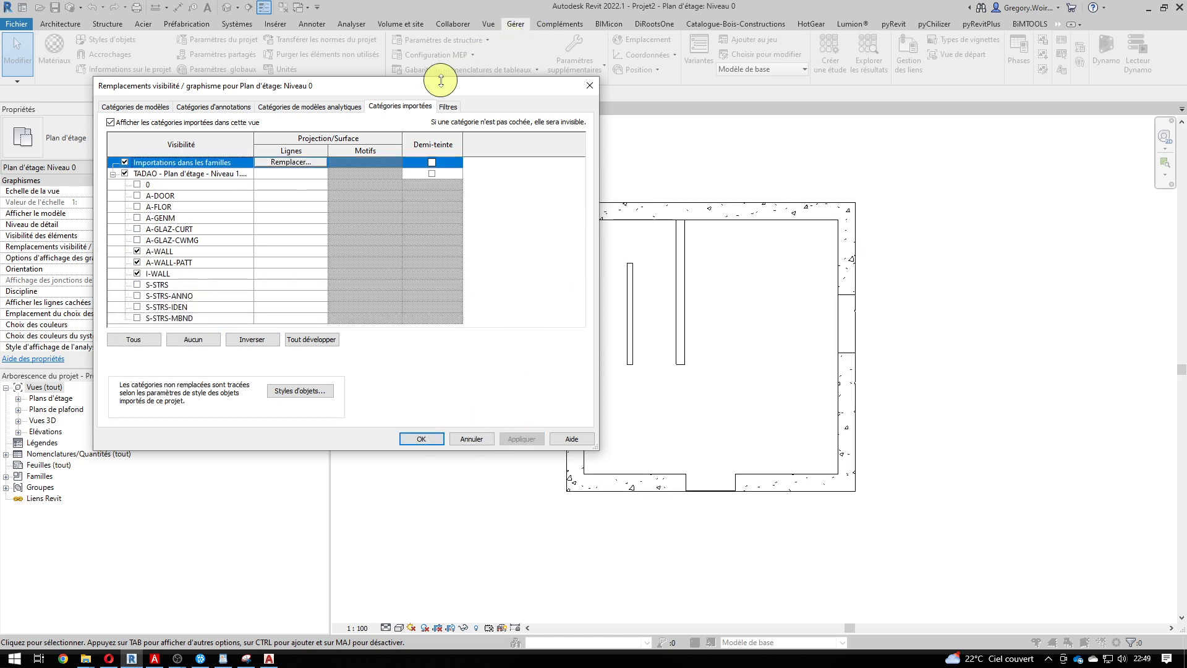
left_click_drag(433, 91, 307, 86)
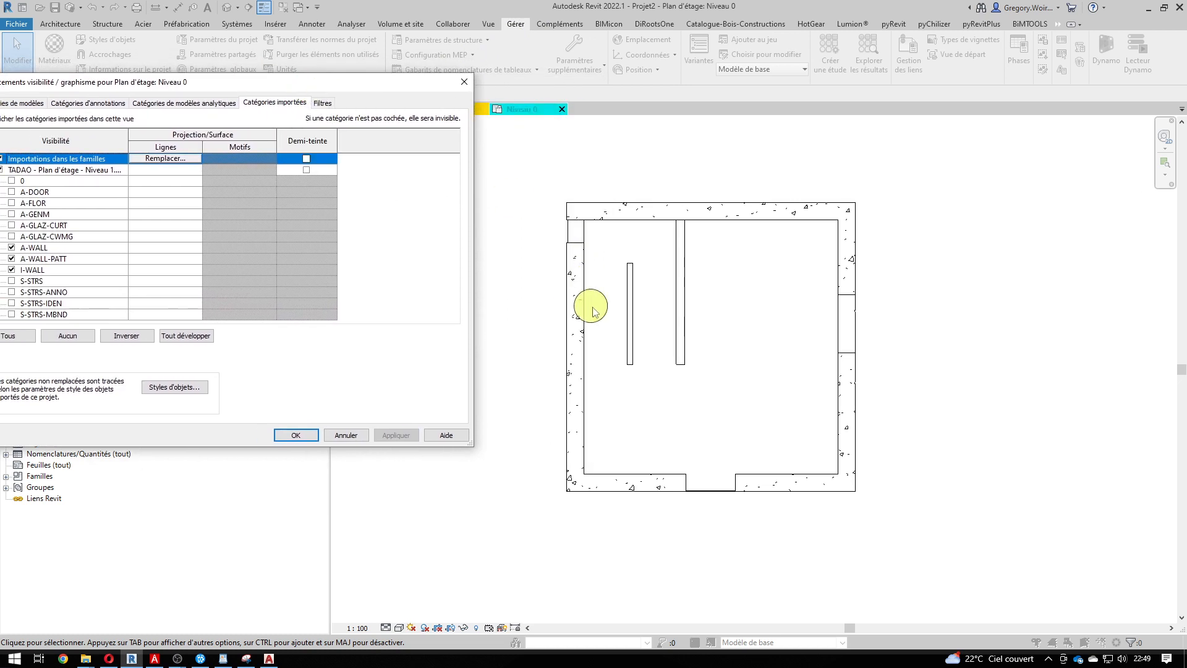